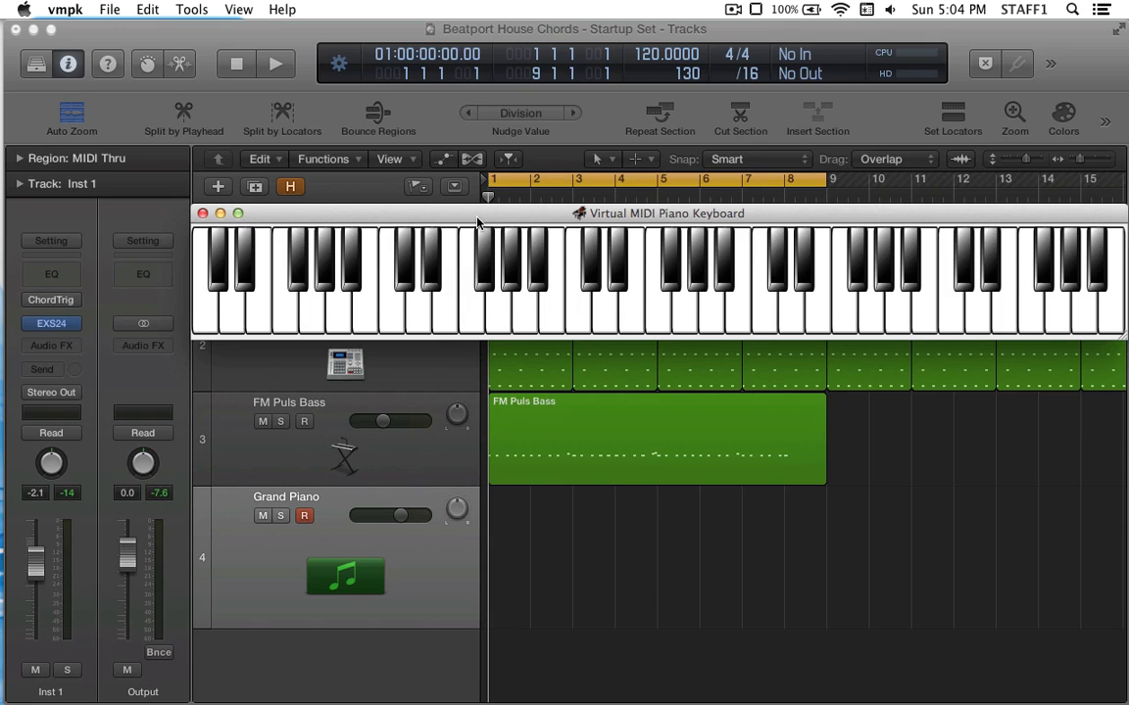
# Step: Play five descending white-key notes starting at G2 on the Virtual MIDI Piano Keyboard to audition the Grand Piano track
pyautogui.press('b')
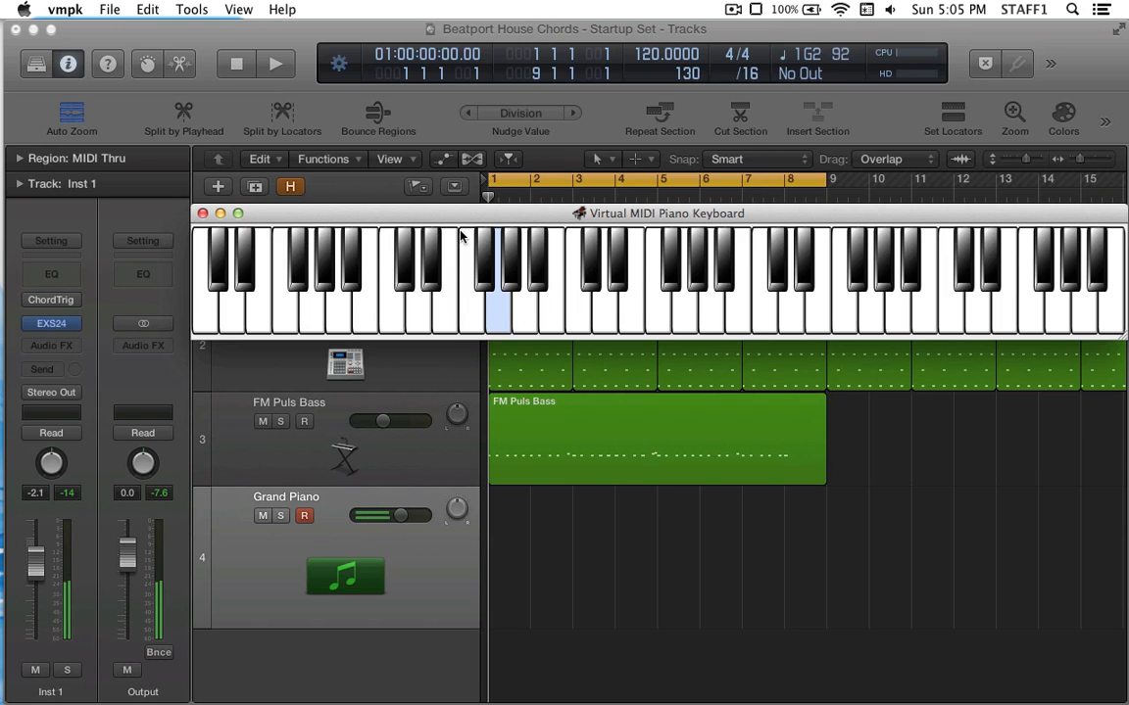
pyautogui.press('v')
pyautogui.press('c')
pyautogui.press('x')
pyautogui.press('z')
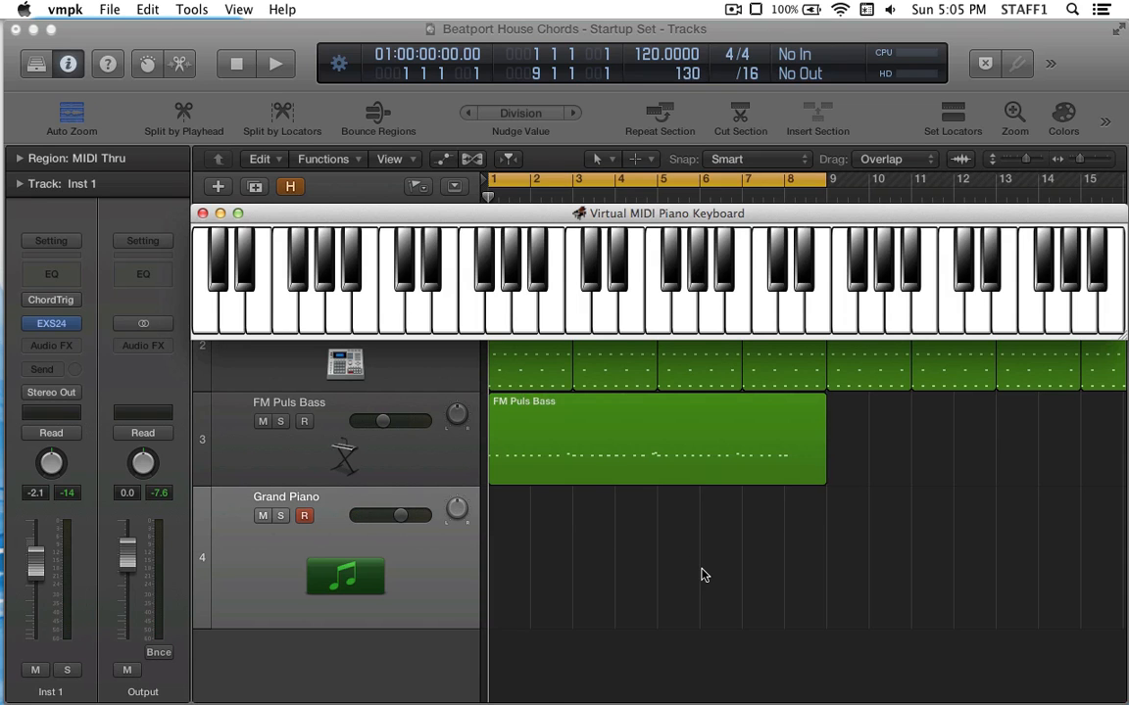
# Step: Play back the arrangement from bar 1, stop it and return the playhead to the start
pyautogui.scroll(1, 704, 576)
pyautogui.scroll(-1, 704, 575)
pyautogui.scroll(1, 701, 575)
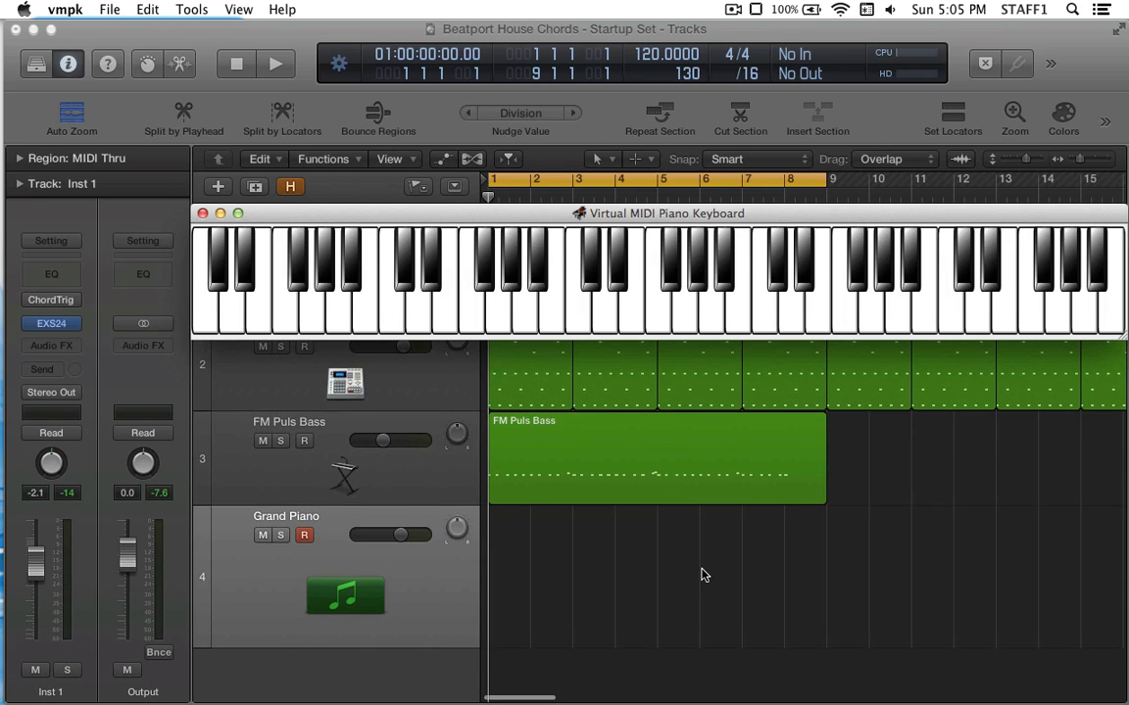
pyautogui.scroll(-1, 701, 575)
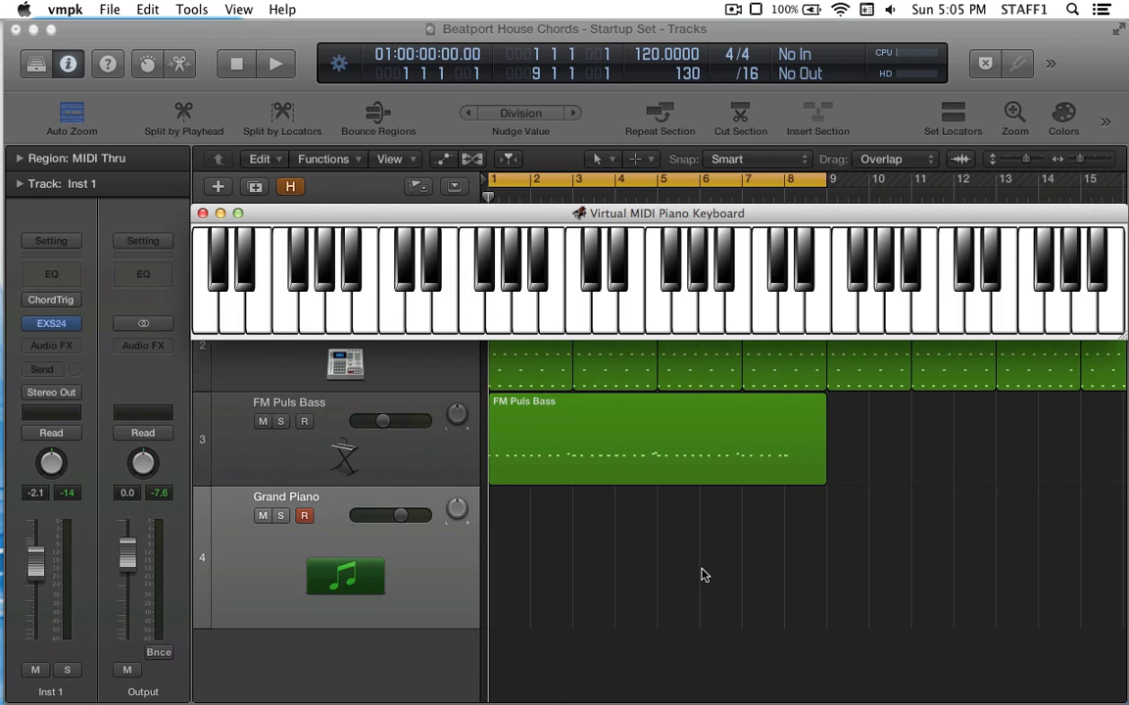
pyautogui.click(587, 557)
pyautogui.press('space')
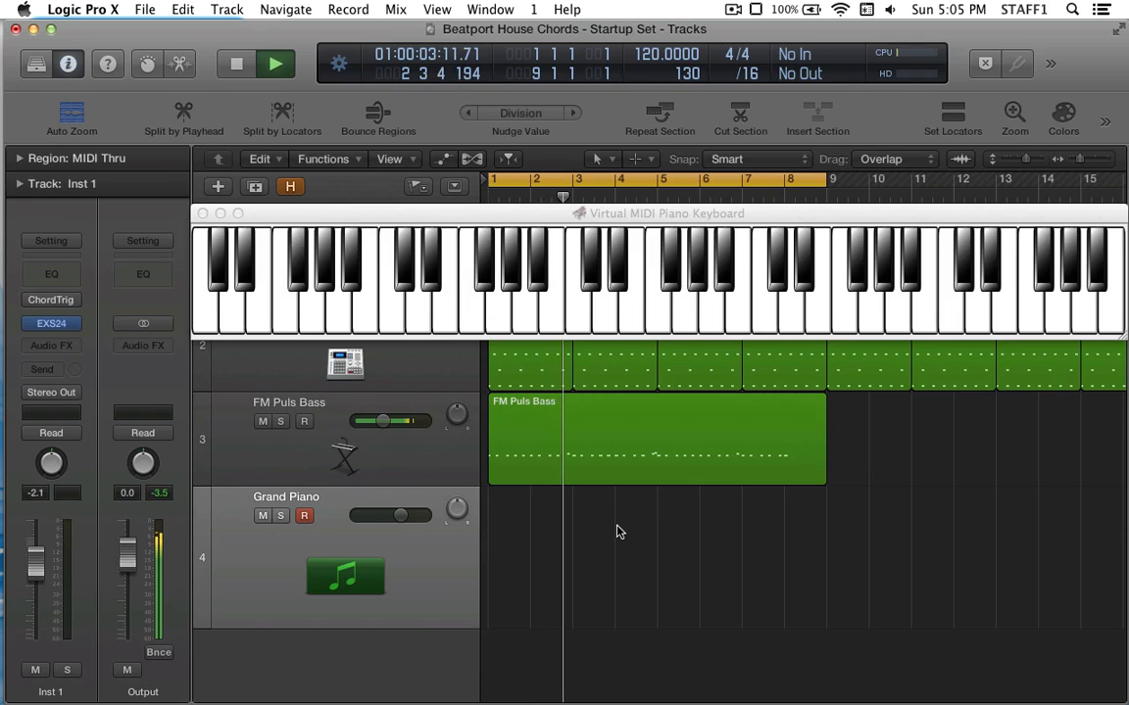
pyautogui.press('space')
pyautogui.press('Return')
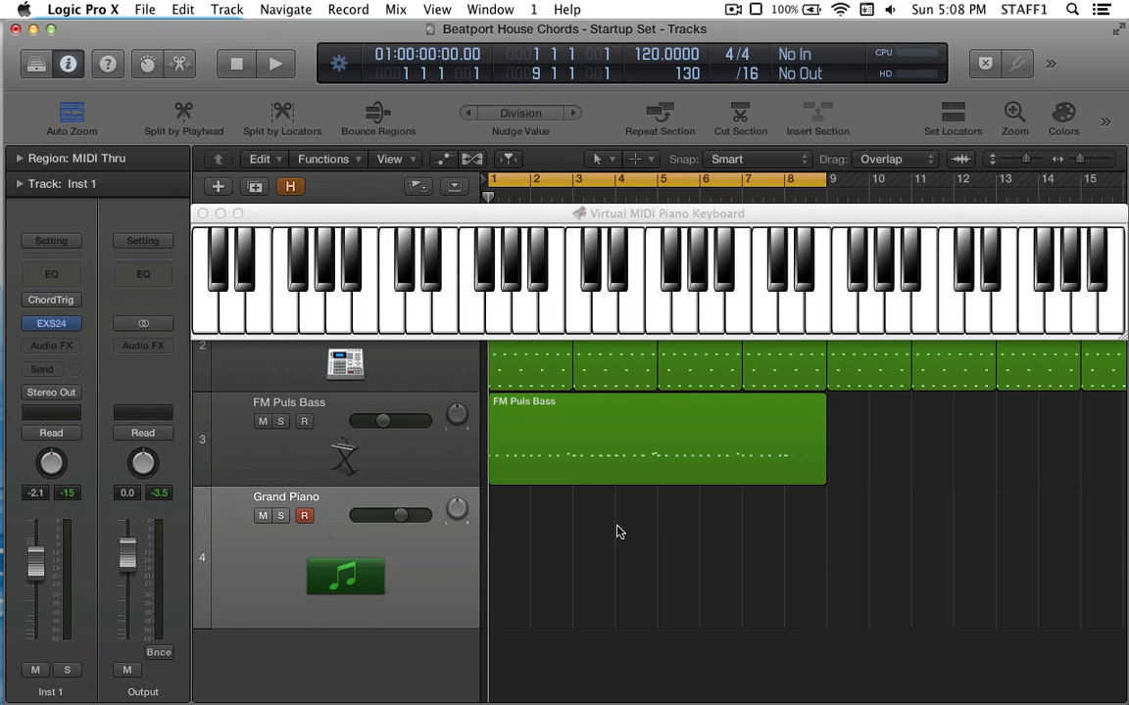
# Step: Open the FM Puls Bass region in the Piano Roll and try to audition it with the Grand Piano track soloed
pyautogui.click(560, 407)
pyautogui.doubleClick(560, 406)
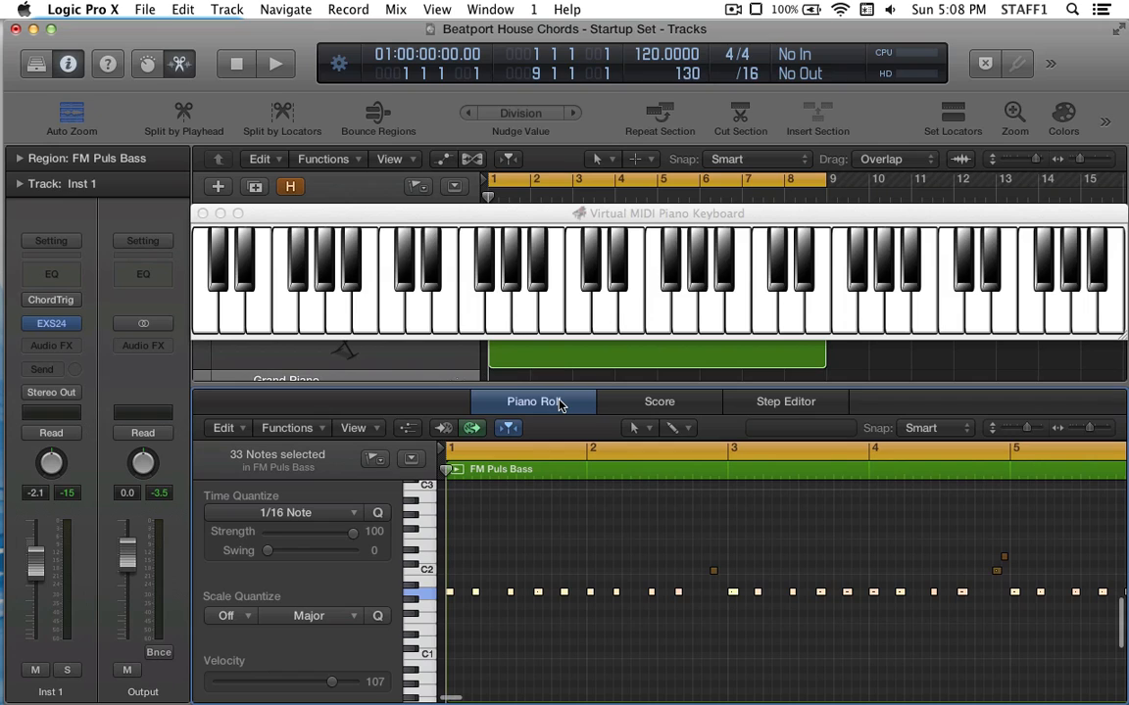
pyautogui.press('s')
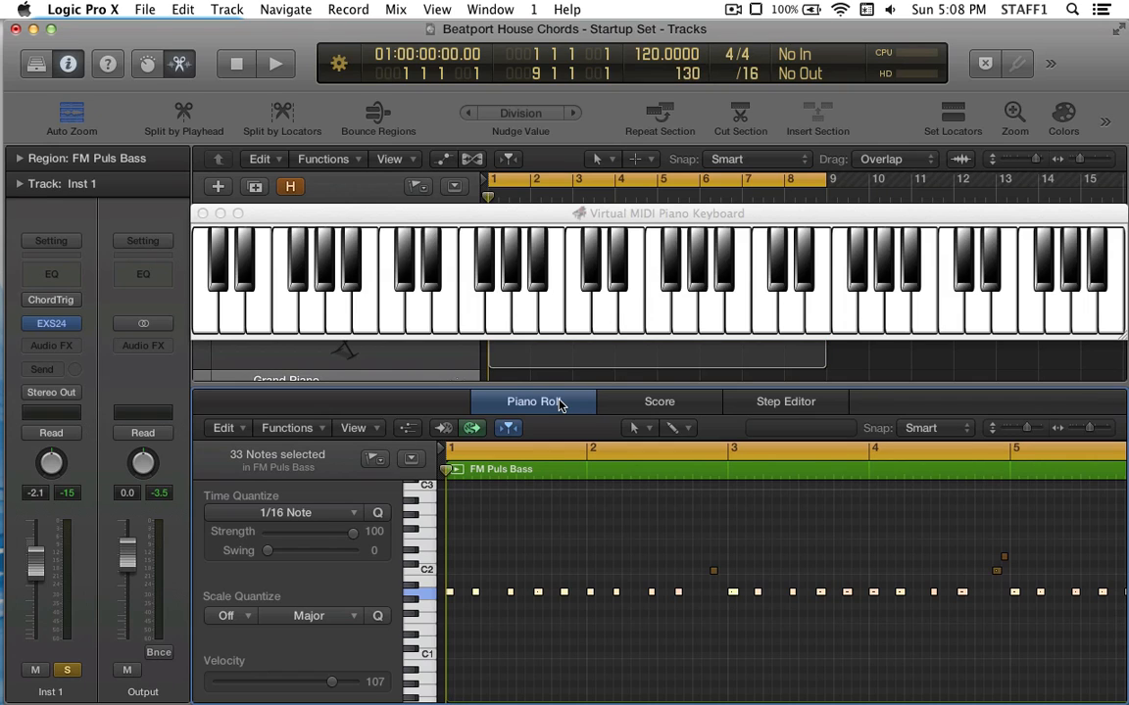
pyautogui.press('space')
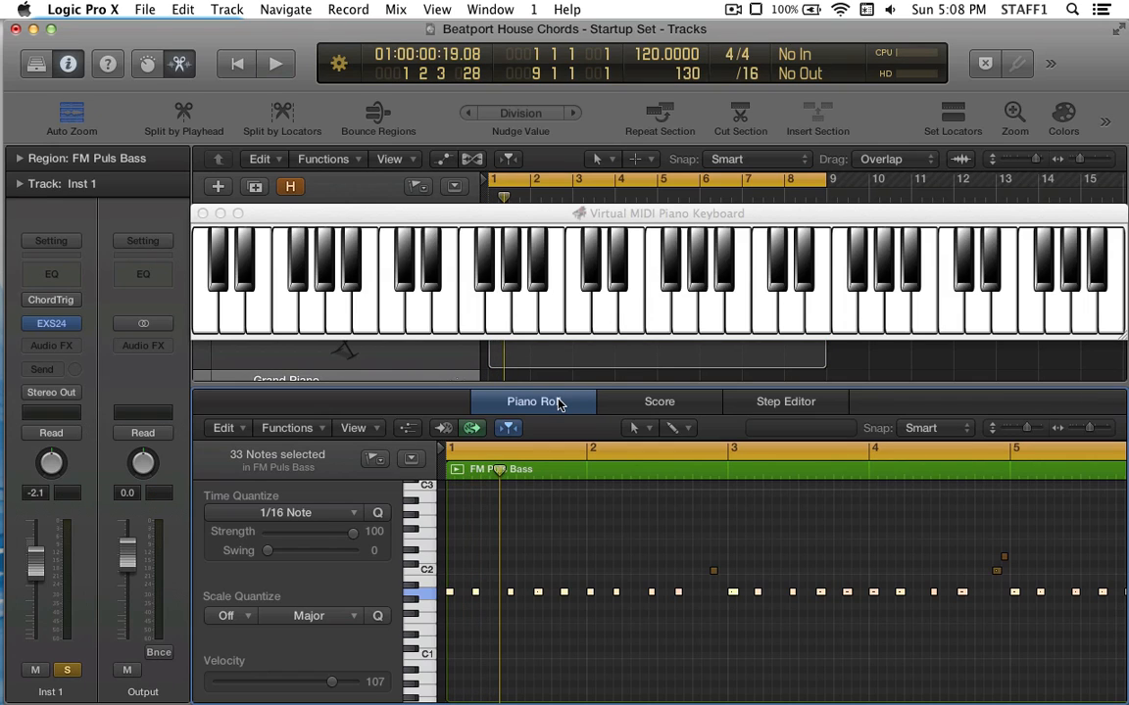
pyautogui.press('space')
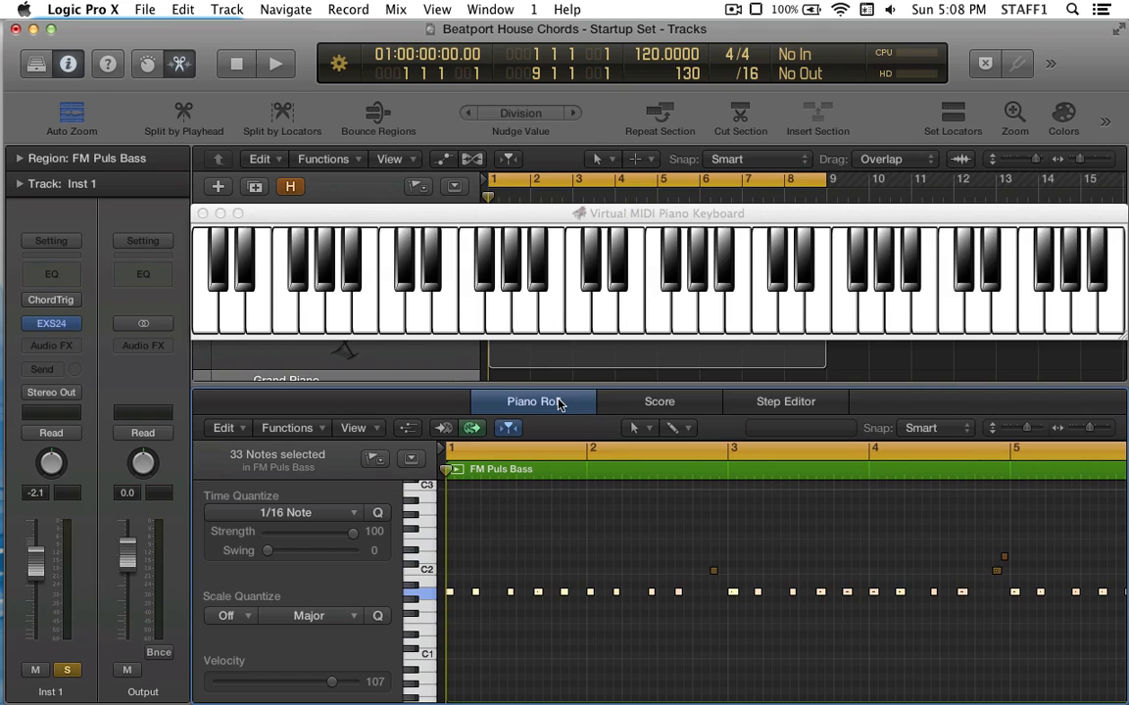
pyautogui.press('space')
pyautogui.press('space')
# Step: Select the FM Puls Bass track, solo it and listen to the bassline from bar 1 to about bar 3
pyautogui.press('Up')
pyautogui.press('space')
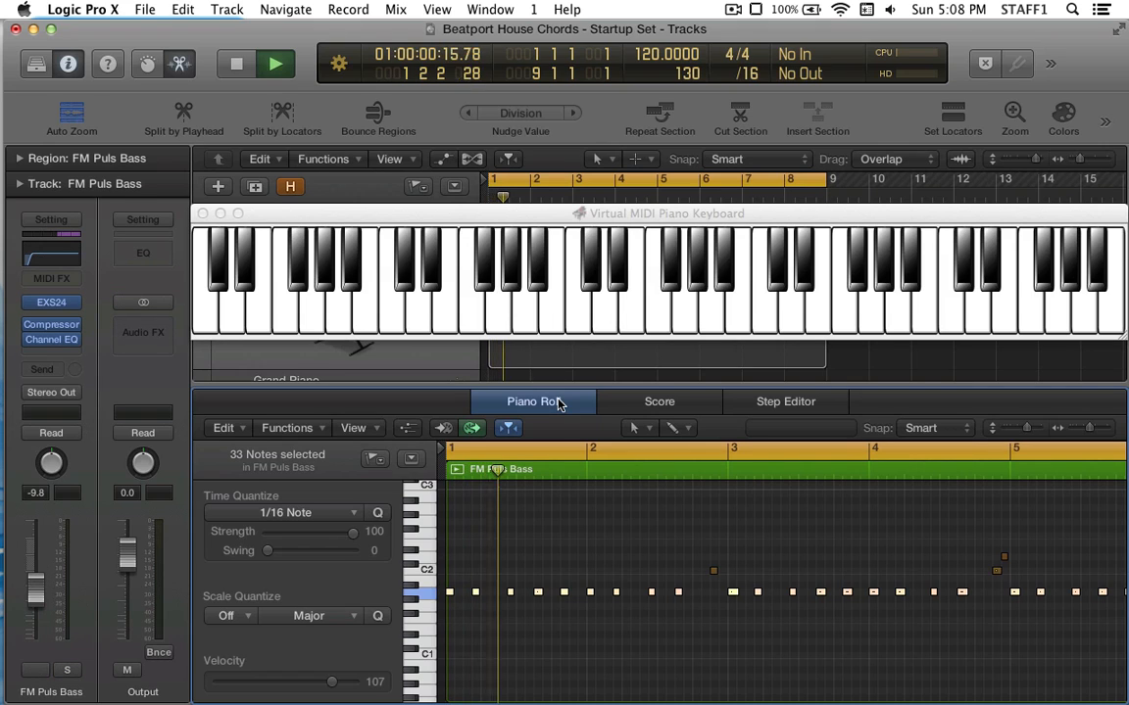
pyautogui.press('space')
pyautogui.press('s')
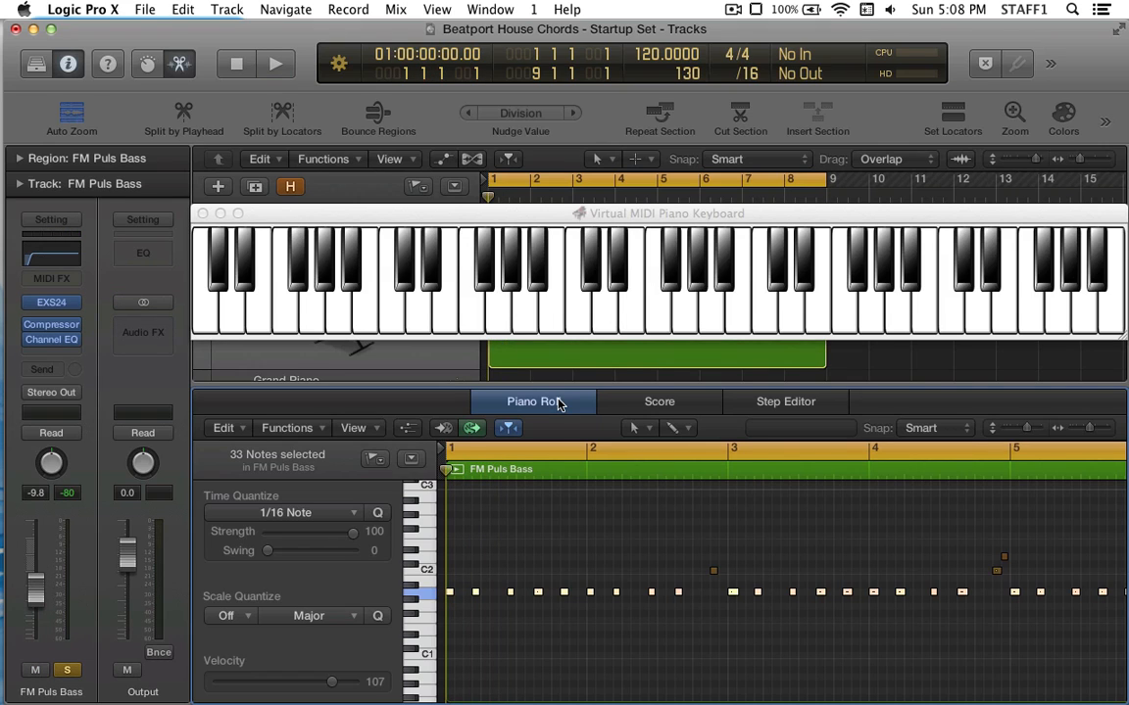
pyautogui.press('space')
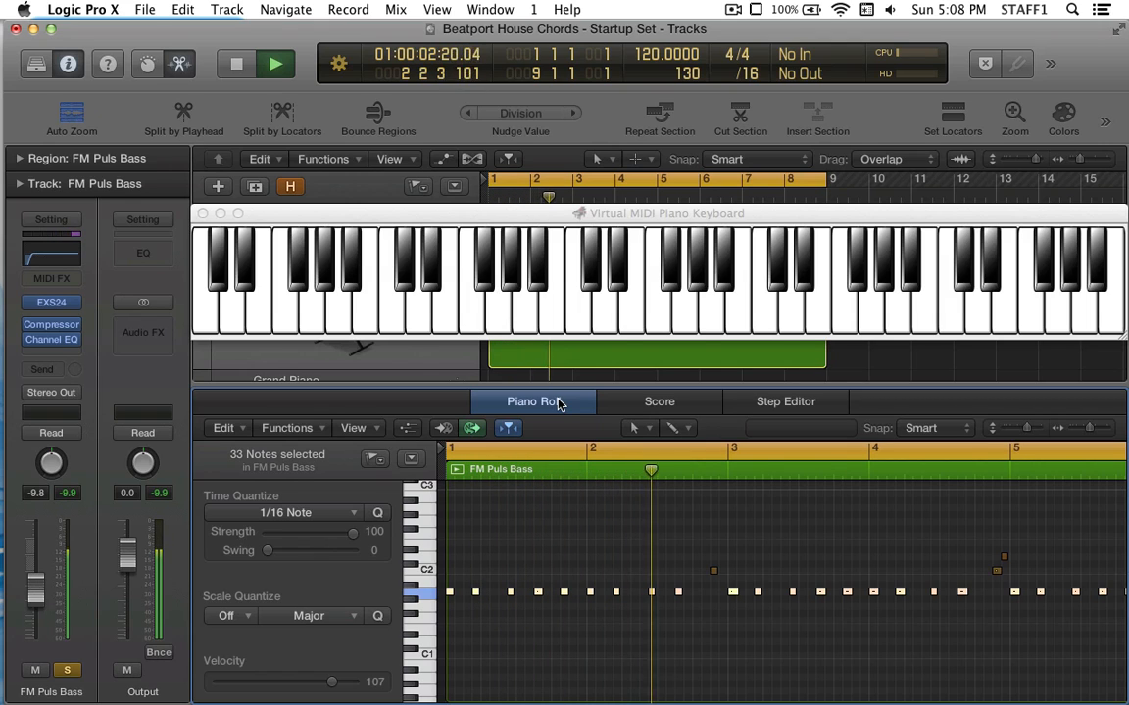
pyautogui.press('space')
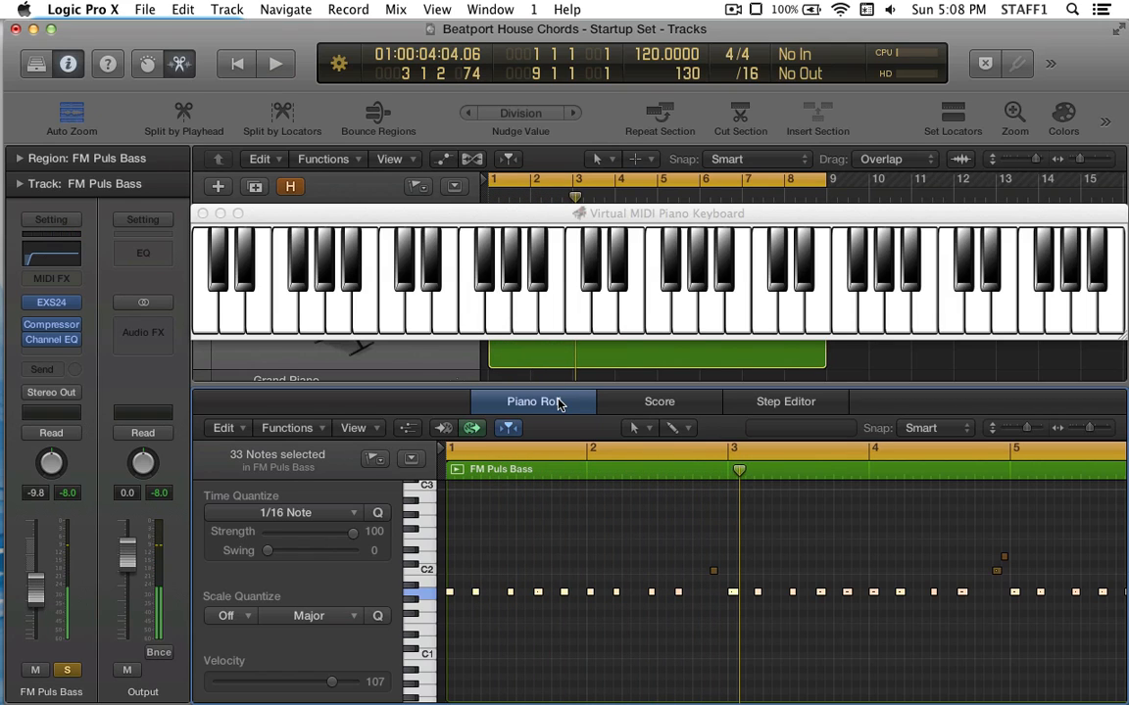
pyautogui.press('Return')
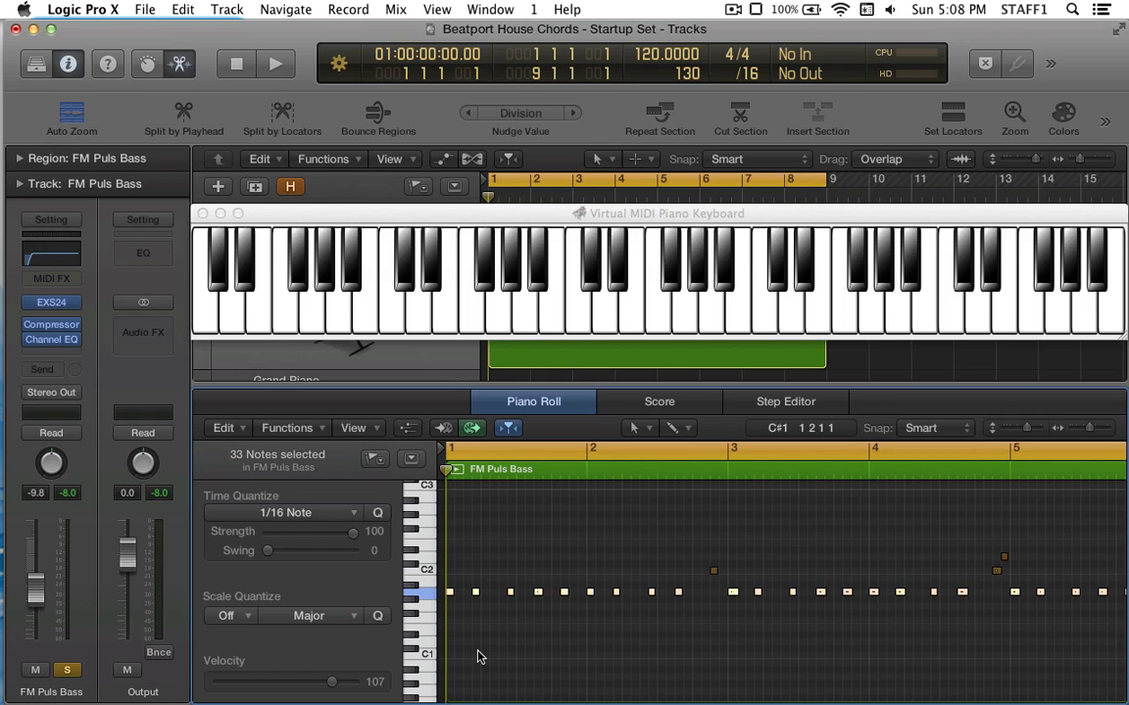
# Step: Turn off solo on the FM Puls Bass and Grand Piano tracks, closing the Piano Roll and reselecting the Grand Piano track
pyautogui.press('s')
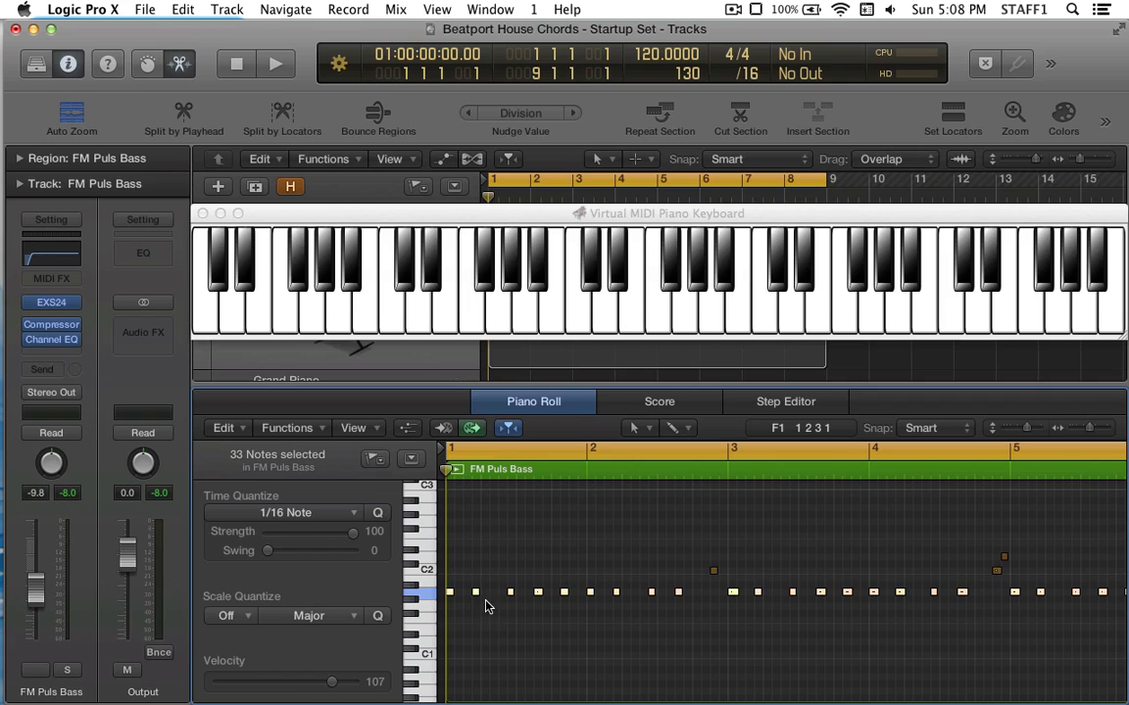
pyautogui.press('m')
pyautogui.press('e')
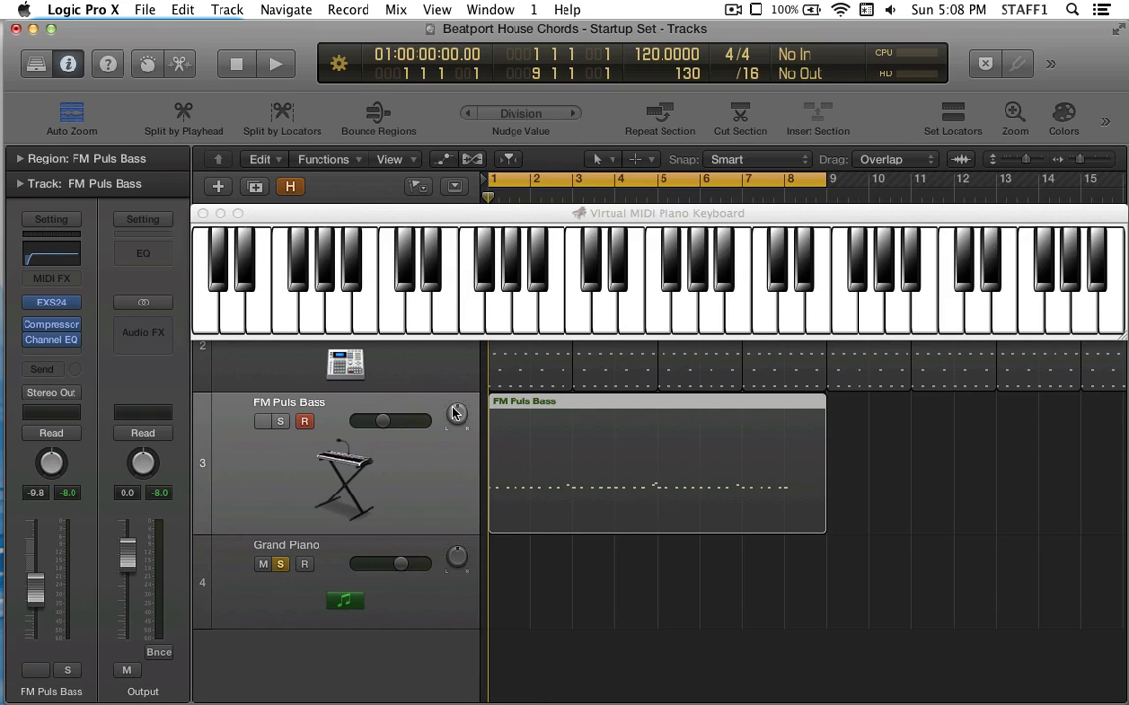
pyautogui.click(280, 564)
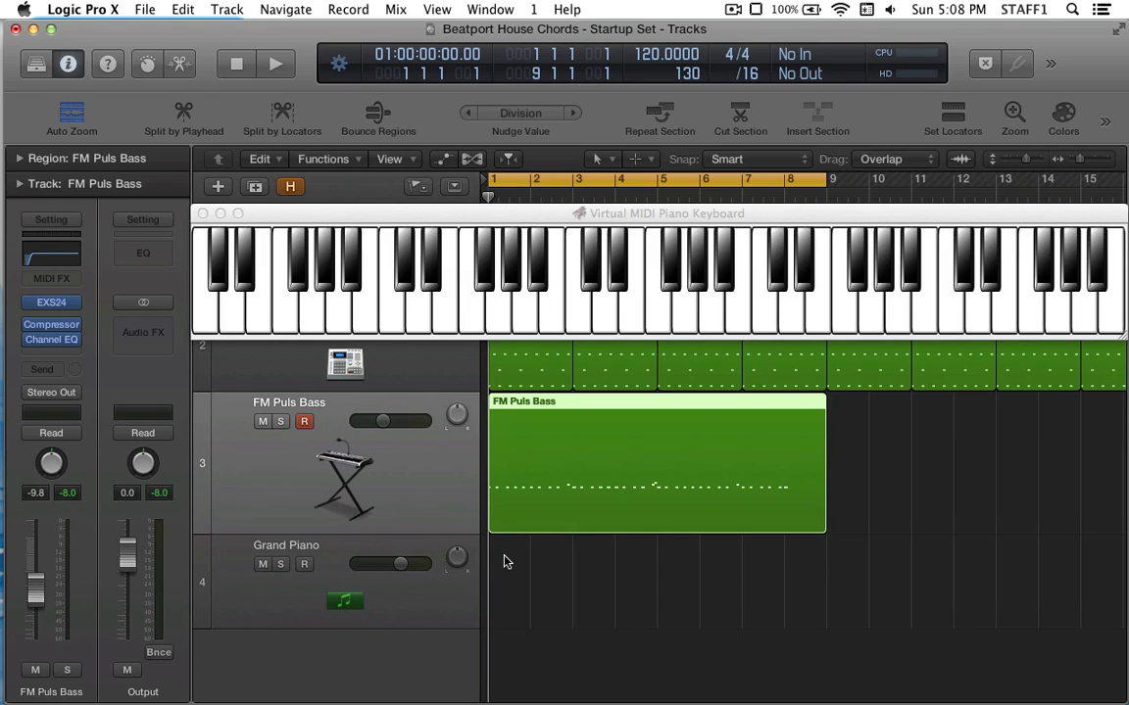
pyautogui.click(337, 574)
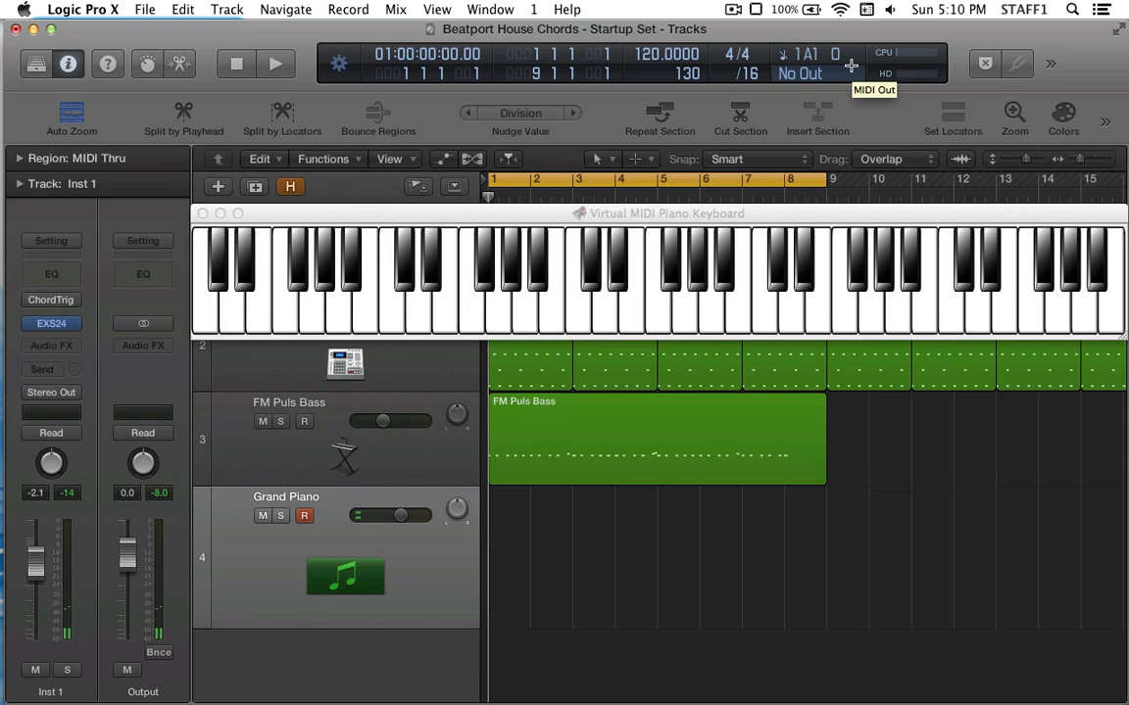
# Step: Show the LCD's display mode choices and keep the Custom display
pyautogui.click(339, 64)
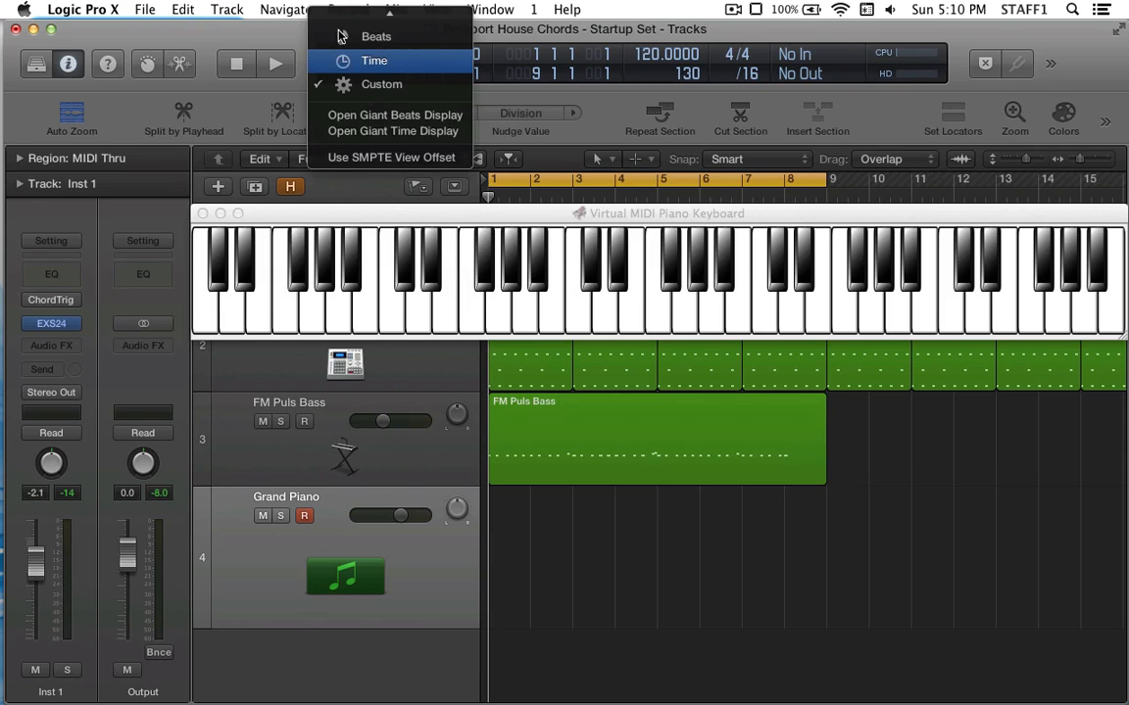
pyautogui.click(286, 90)
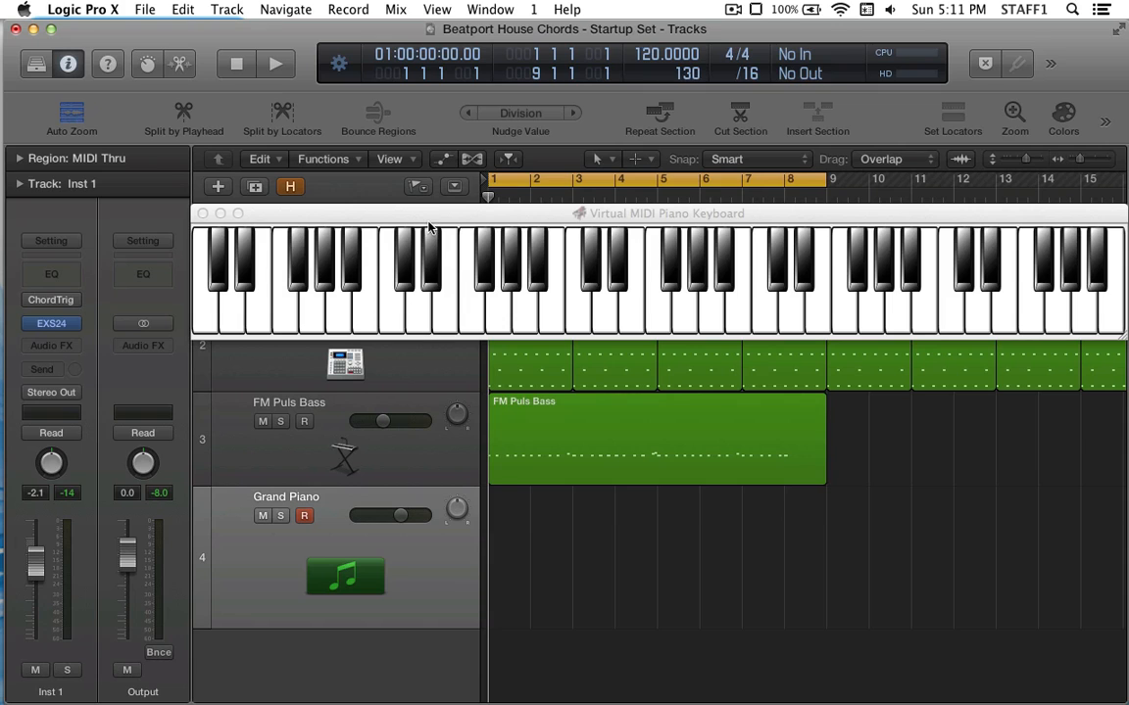
# Step: Mute track 2 and record an eight-bar chord progression from bar 1 on the Grand Piano track
pyautogui.moveTo(433, 213); pyautogui.dragTo(438, 193)
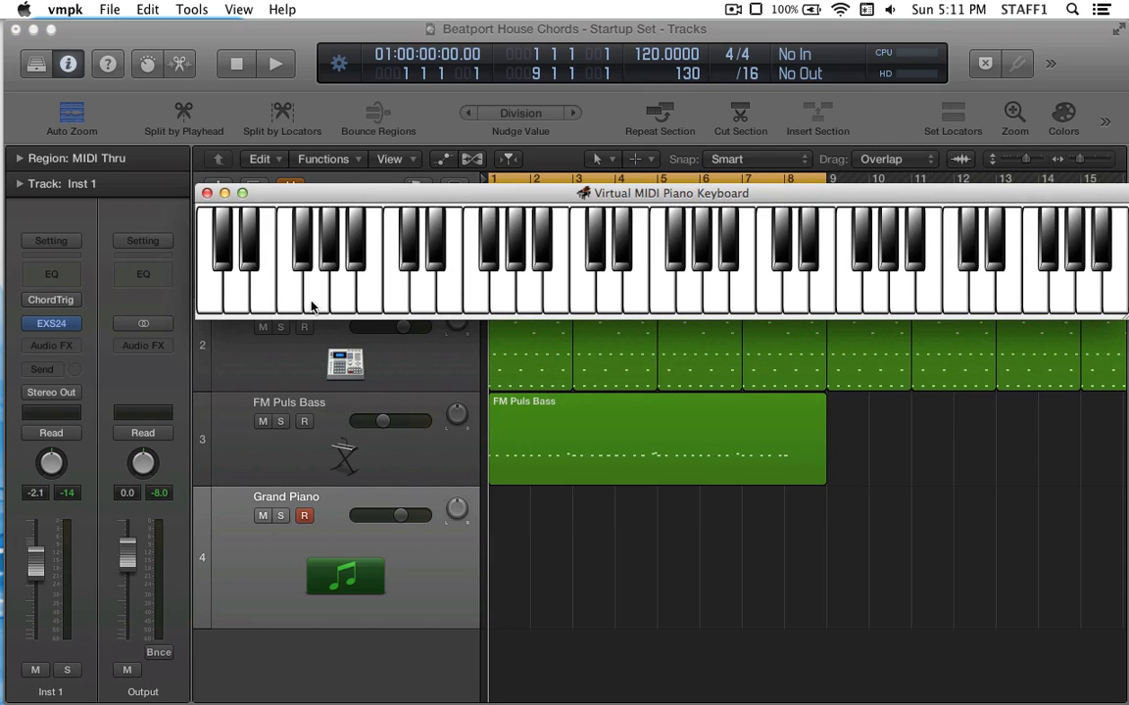
pyautogui.click(263, 327)
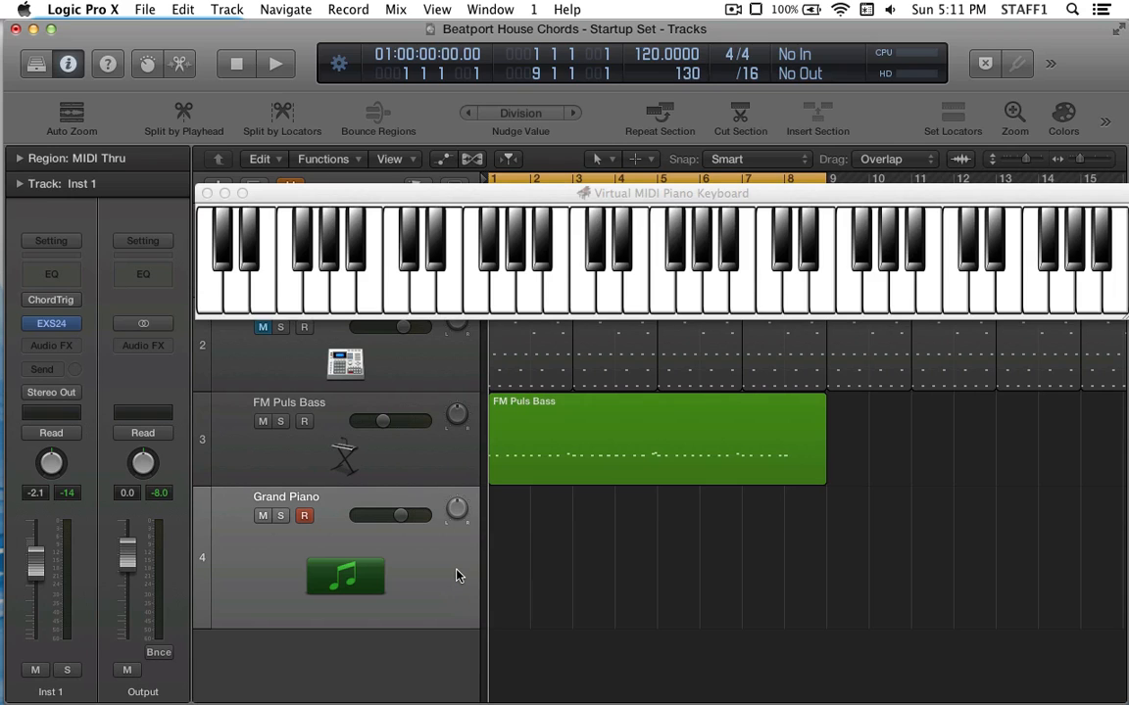
pyautogui.press('r')
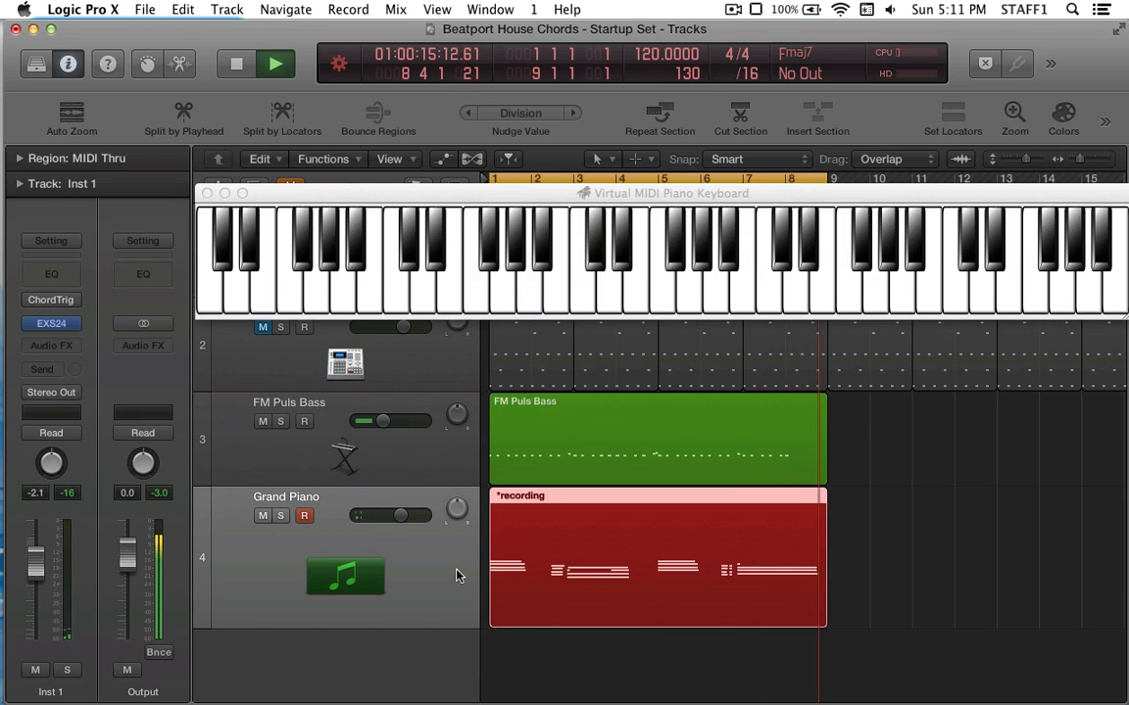
pyautogui.press('space')
pyautogui.press('Return')
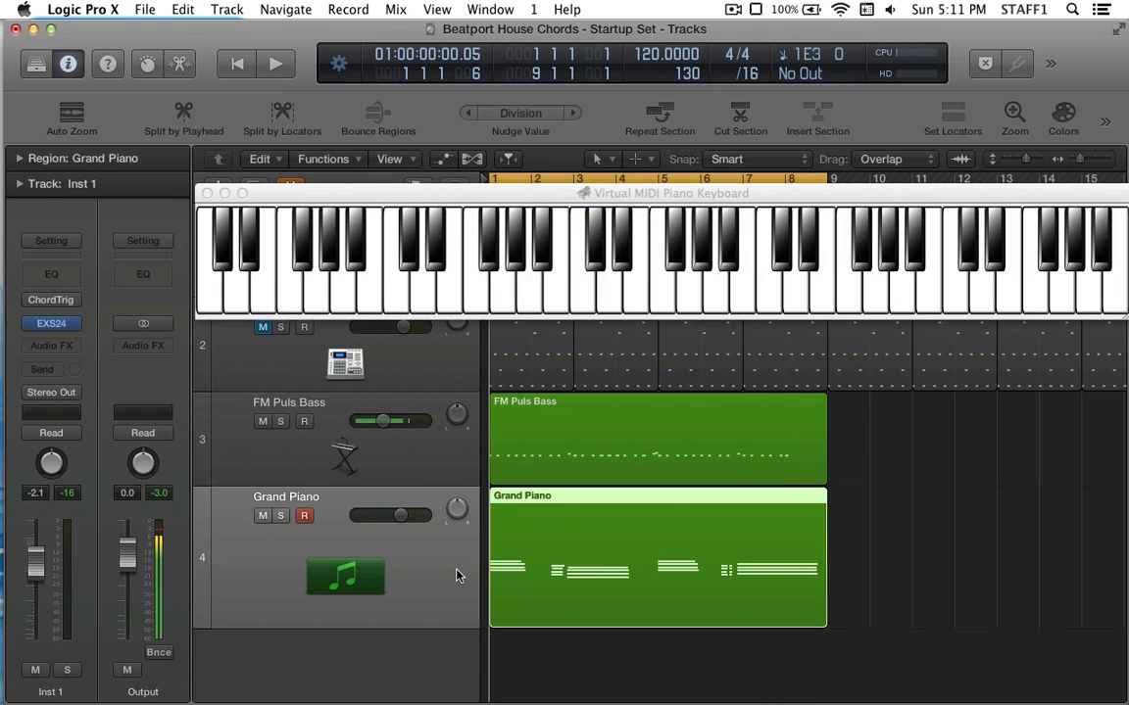
# Step: Quantize all notes in the recorded Grand Piano region to 1/16 notes in the Piano Roll
pyautogui.doubleClick(630, 503)
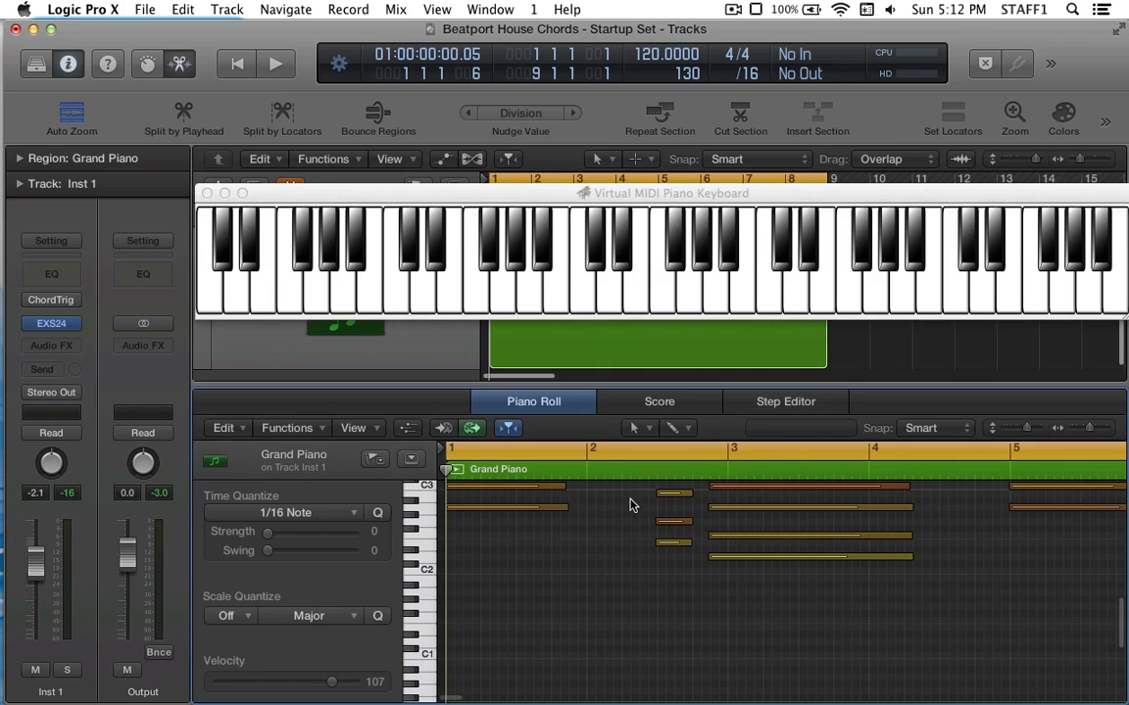
pyautogui.press('super+a')
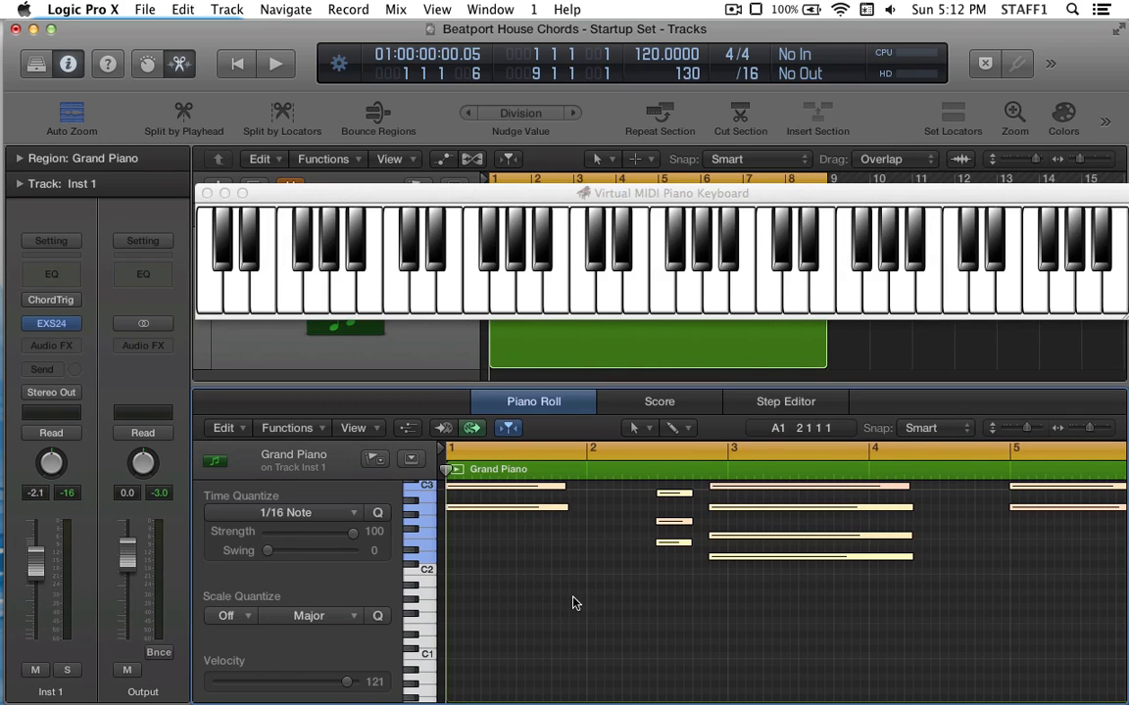
pyautogui.scroll(5, 575, 603)
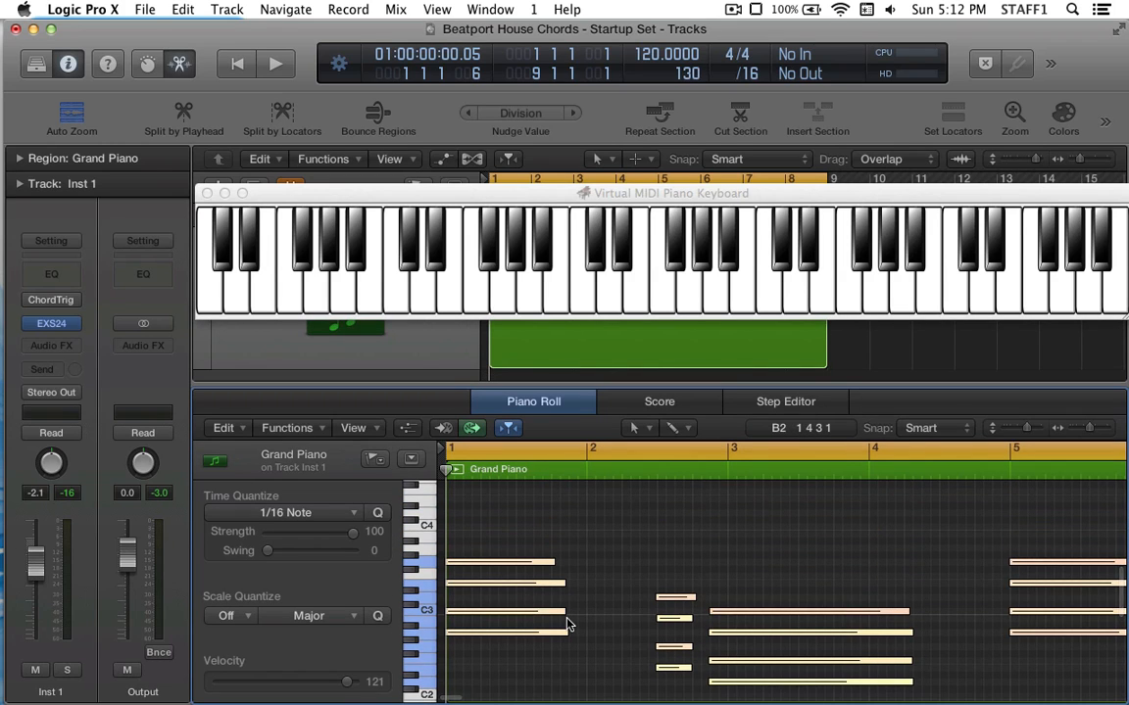
pyautogui.press('q')
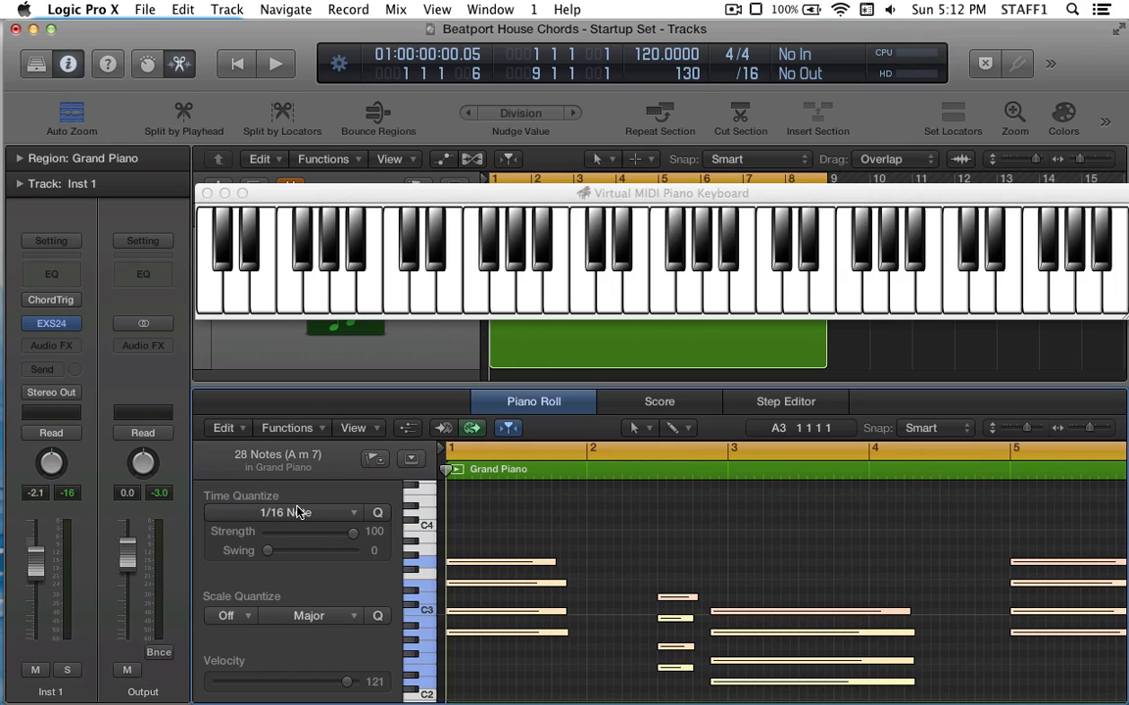
pyautogui.press('e')
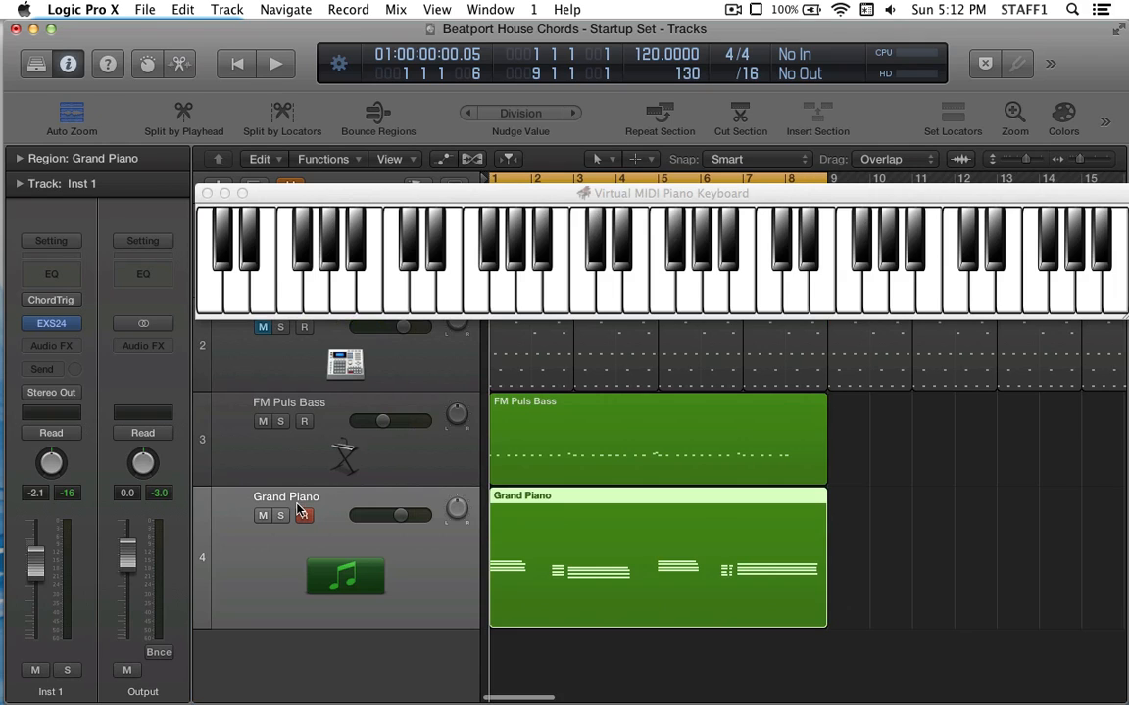
# Step: Listen to the quantized part and lengthen the four notes of the opening chord to just past bar 2
pyautogui.press('space')
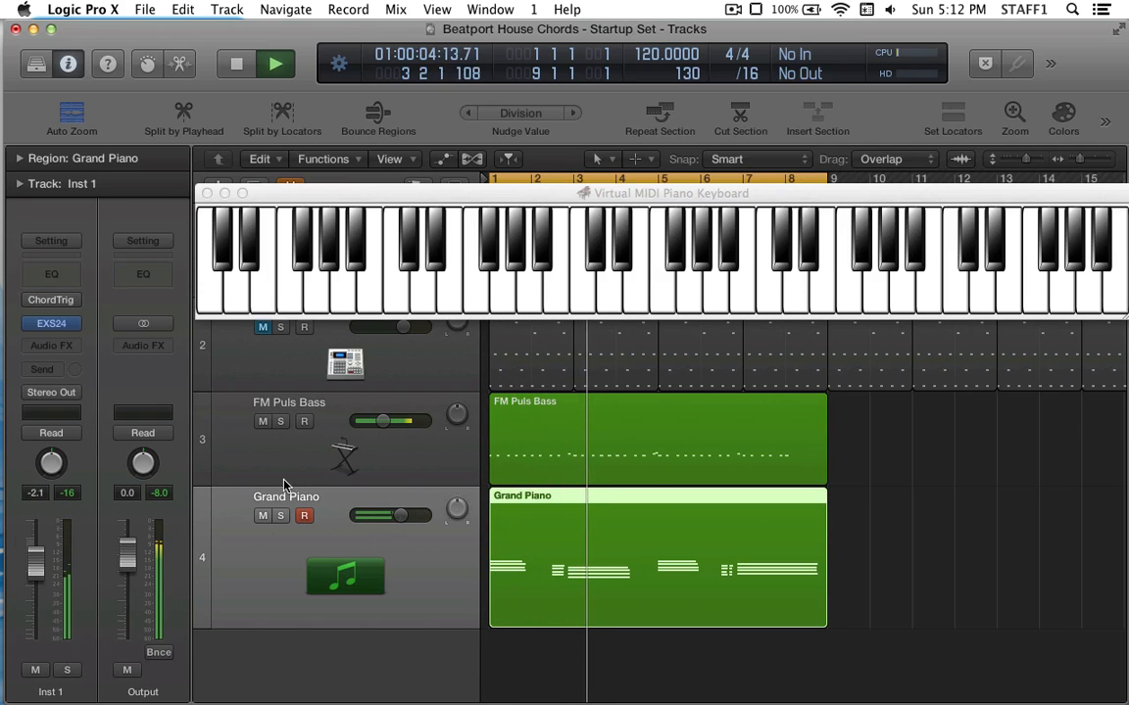
pyautogui.press('space')
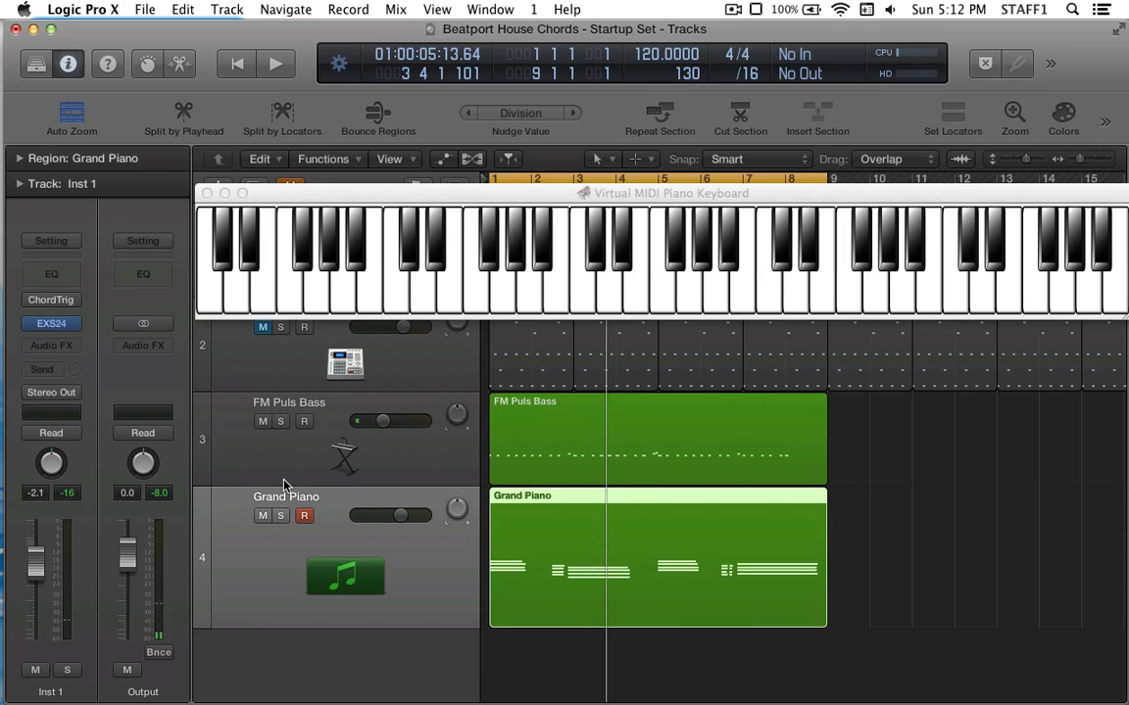
pyautogui.press('p')
pyautogui.moveTo(574, 539); pyautogui.dragTo(605, 636)
pyautogui.press('space')
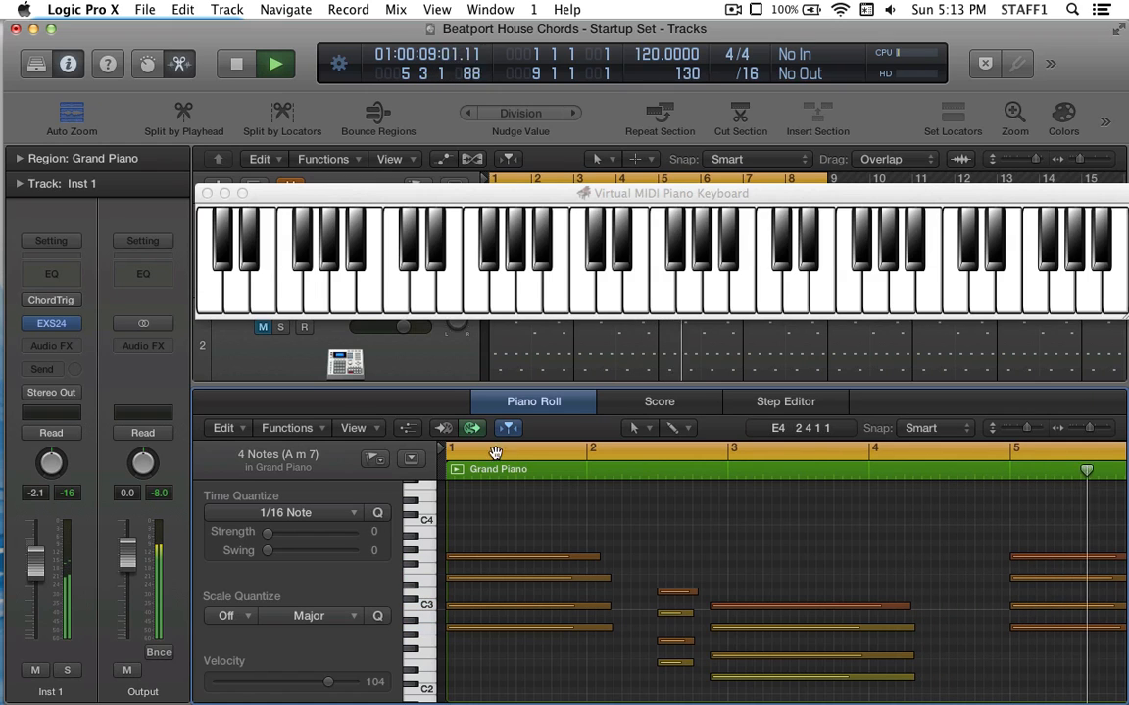
# Step: Extend the four-note chord starting just before bar 3 to about the middle of bar 4, closing the Piano Roll
pyautogui.hscroll(-5, 638, 534)
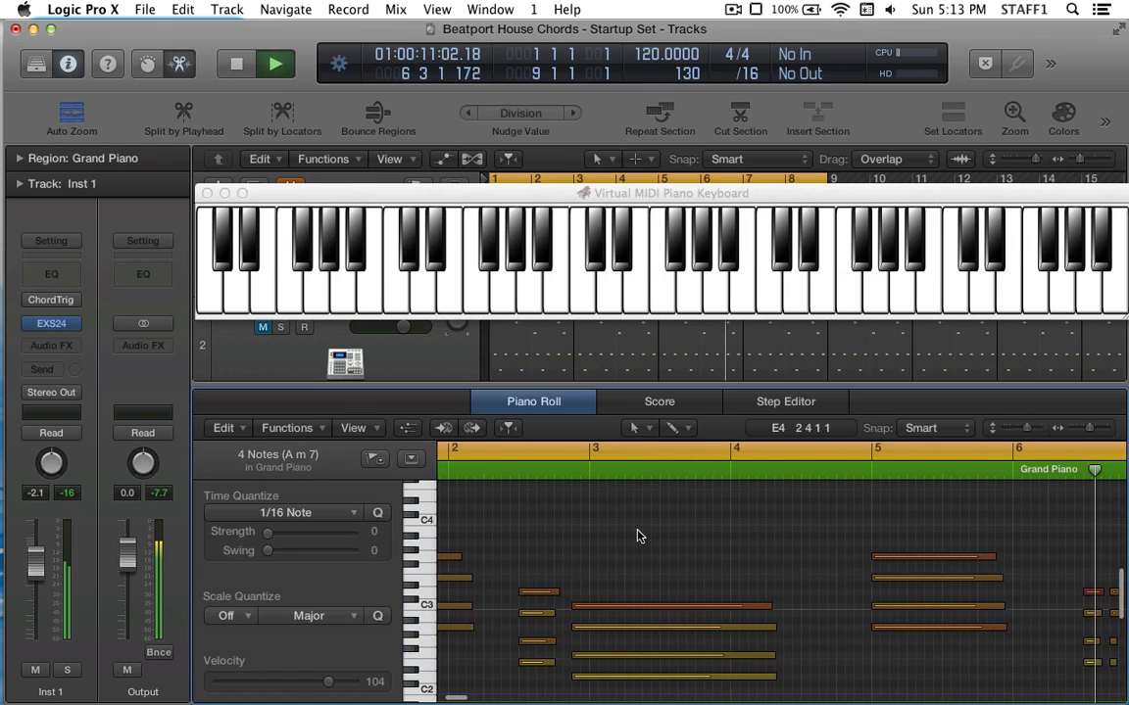
pyautogui.moveTo(831, 595); pyautogui.dragTo(855, 673)
pyautogui.press('space')
pyautogui.press('e')
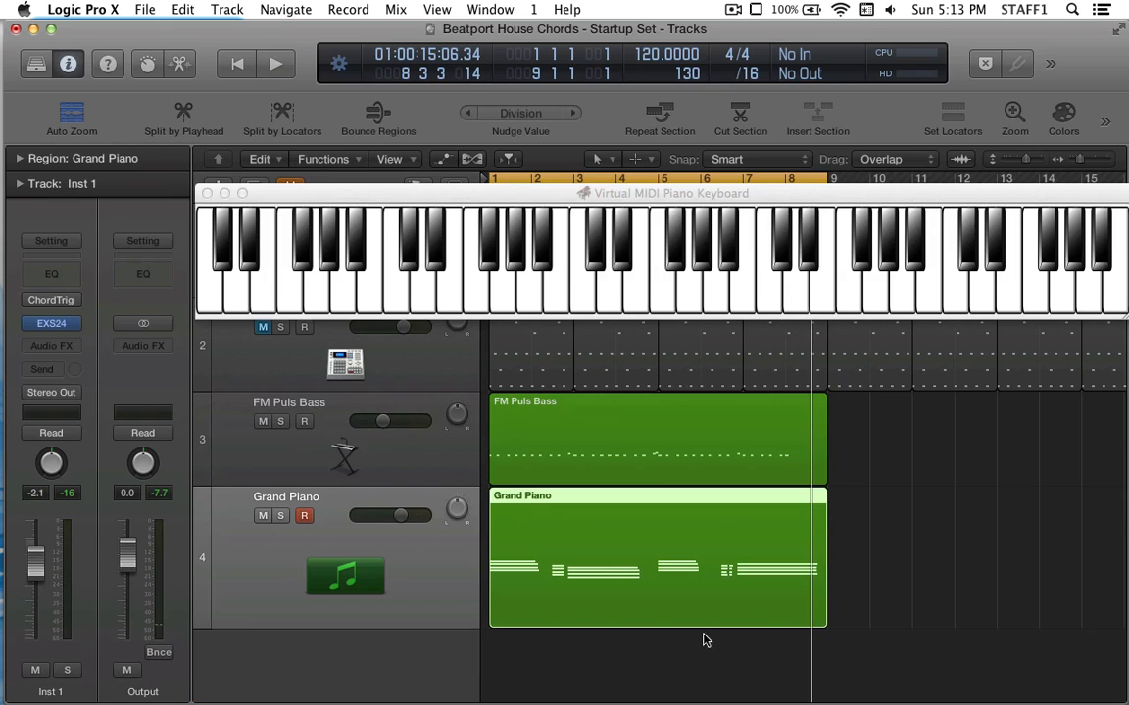
# Step: Return the playhead to bar 1, open the Grand Piano track's Chord Trigger effect and bring the Virtual MIDI Piano Keyboard to the front
pyautogui.press('Return')
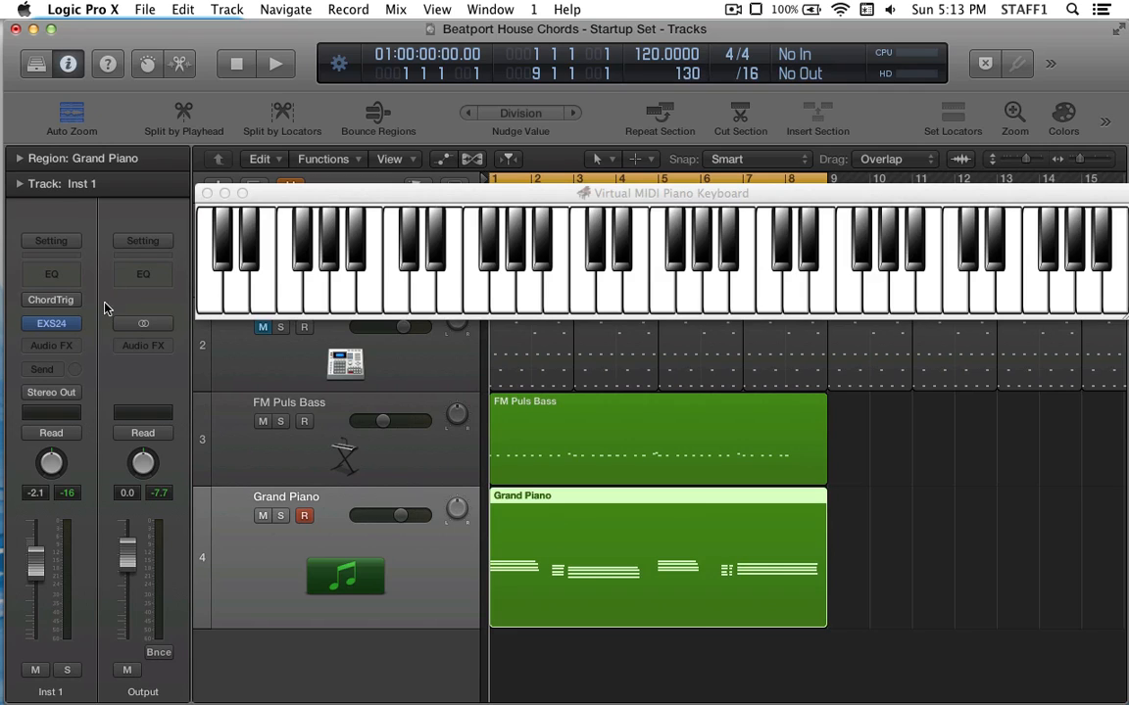
pyautogui.moveTo(27, 301)
pyautogui.click(70, 301)
pyautogui.click(71, 343)
pyautogui.click(44, 305)
pyautogui.moveTo(284, 66); pyautogui.dragTo(266, 117)
pyautogui.click(383, 193)
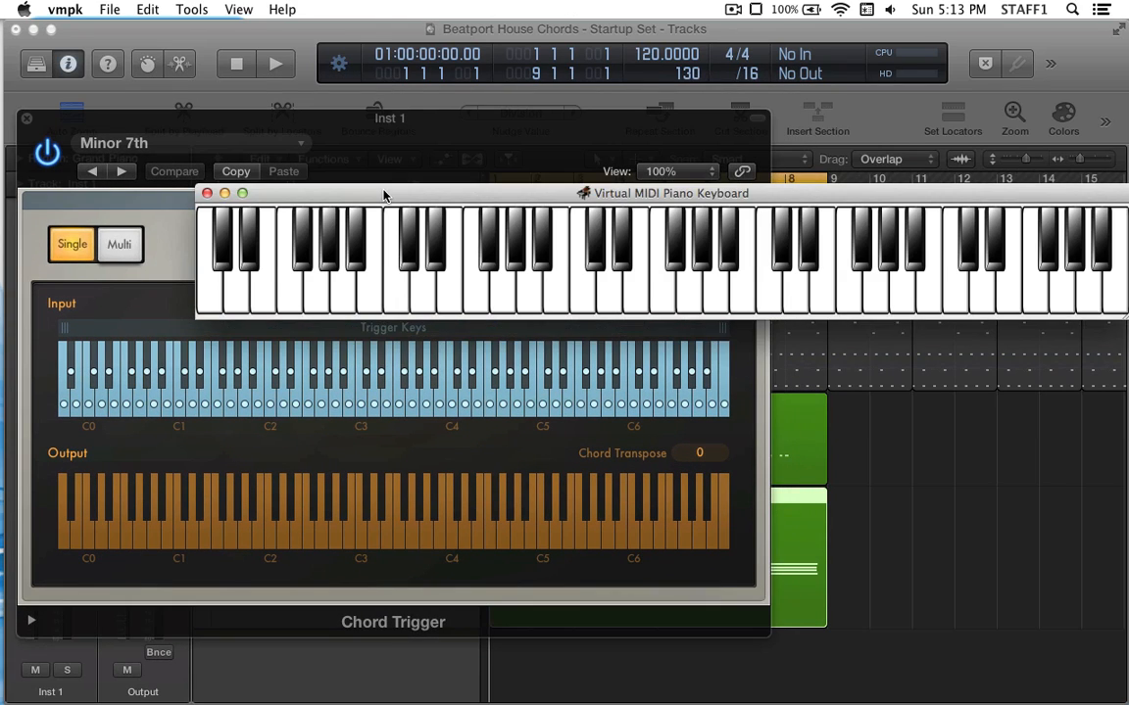
# Step: Bypass the Chord Trigger effect and close its window, dismissing the startup disk warning
pyautogui.click(160, 324)
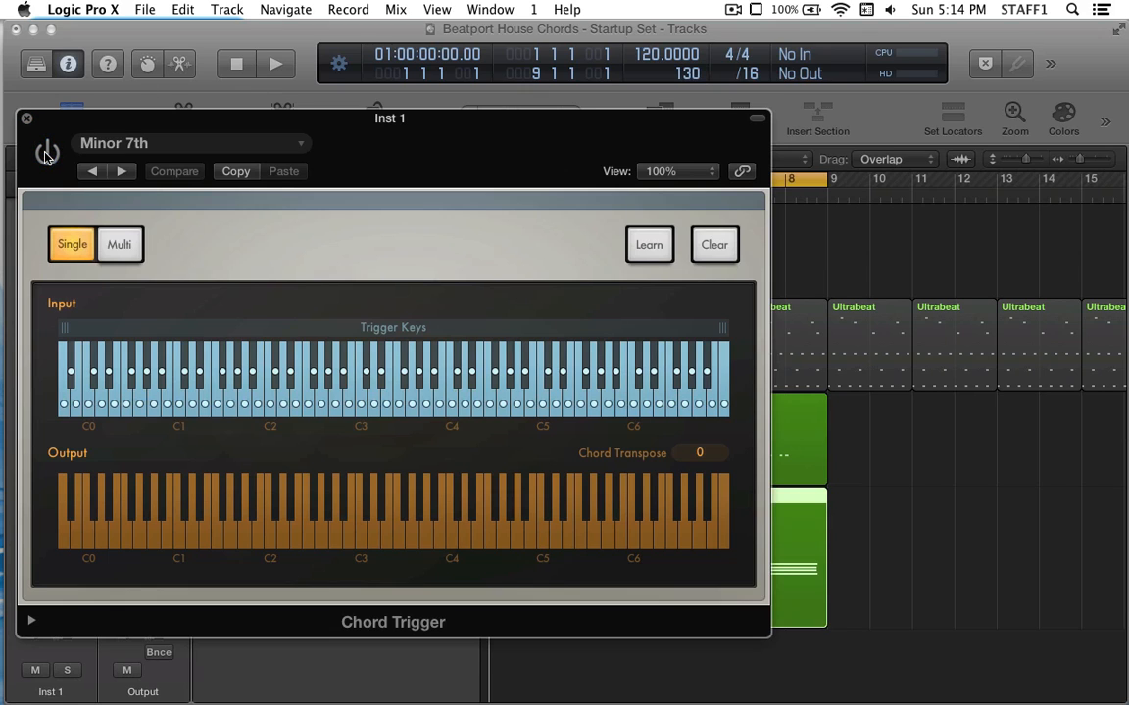
pyautogui.click(26, 121)
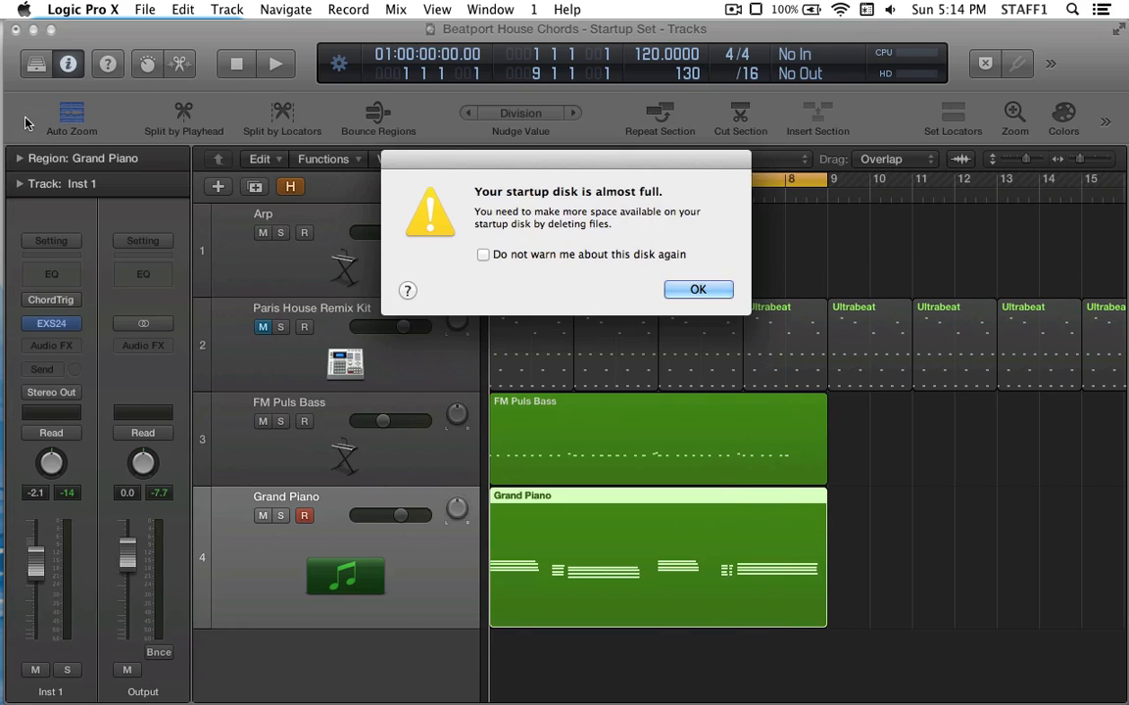
pyautogui.click(684, 289)
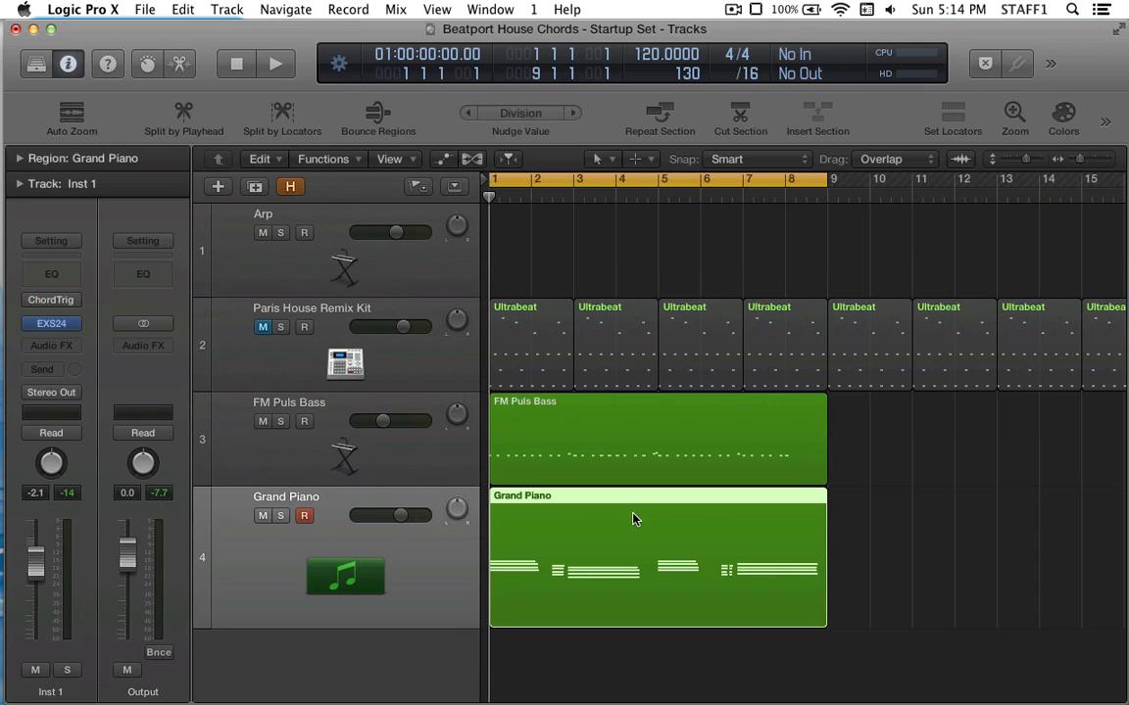
# Step: Play the loop from bar 1 with the Paris House Remix Kit unmuted, re-muting it before switching to the Virtual MIDI Piano Keyboard
pyautogui.click(262, 328)
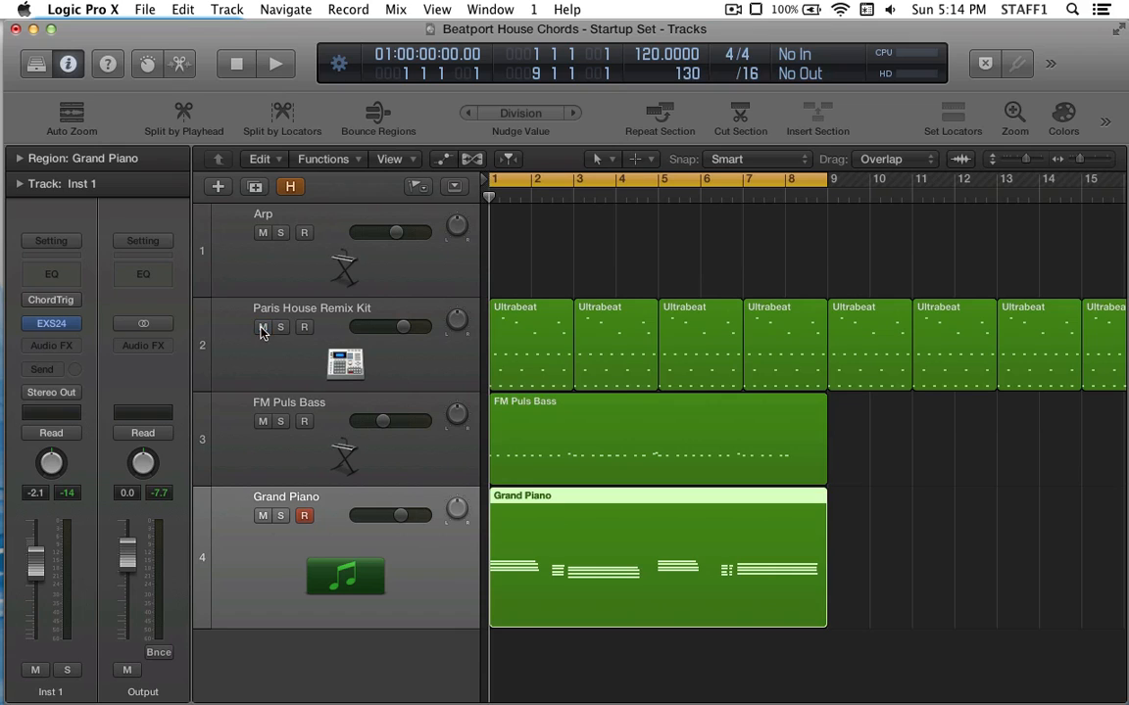
pyautogui.press('space')
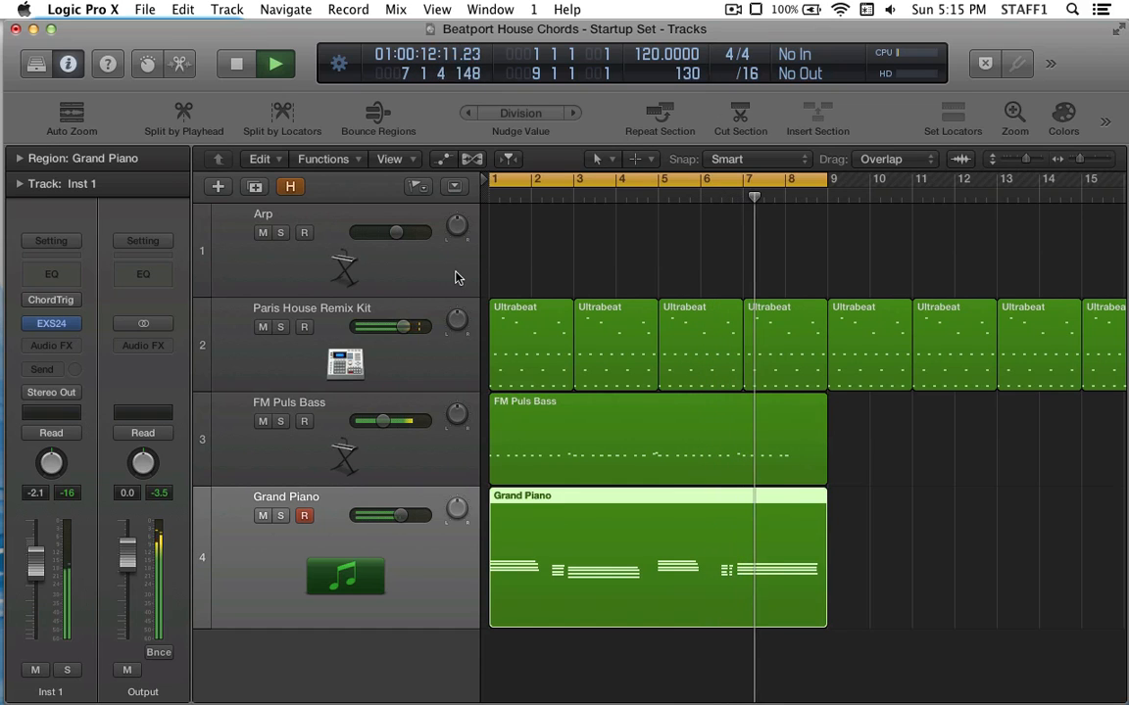
pyautogui.click(262, 327)
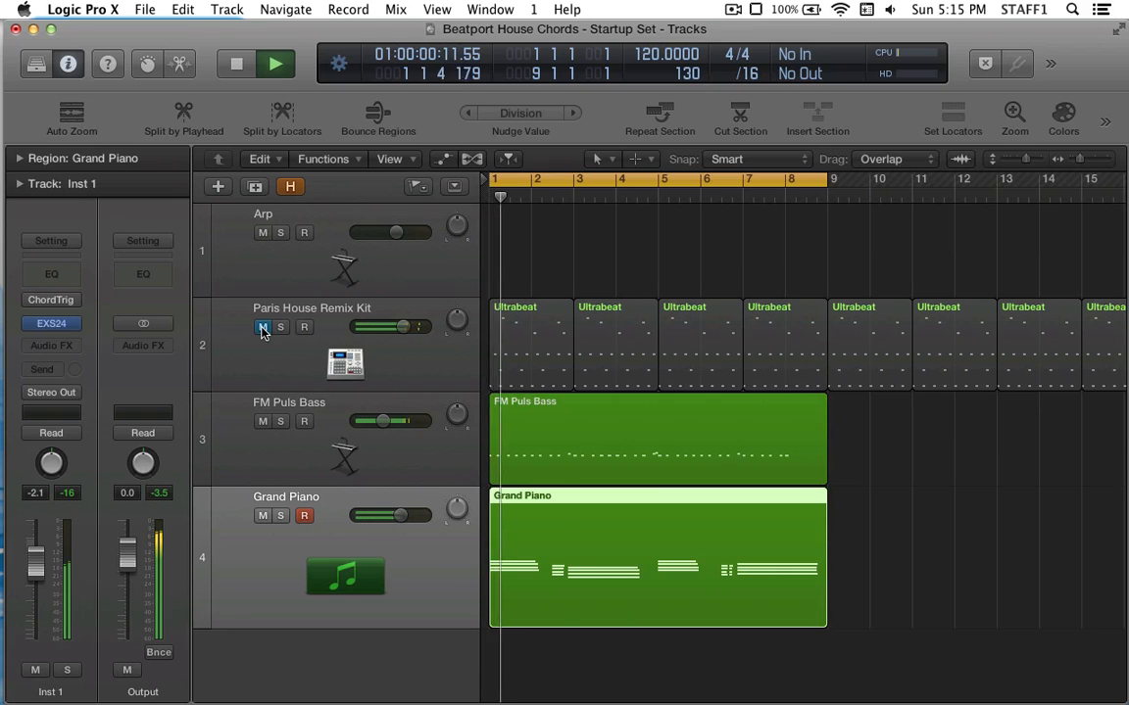
pyautogui.press('super+Tab')
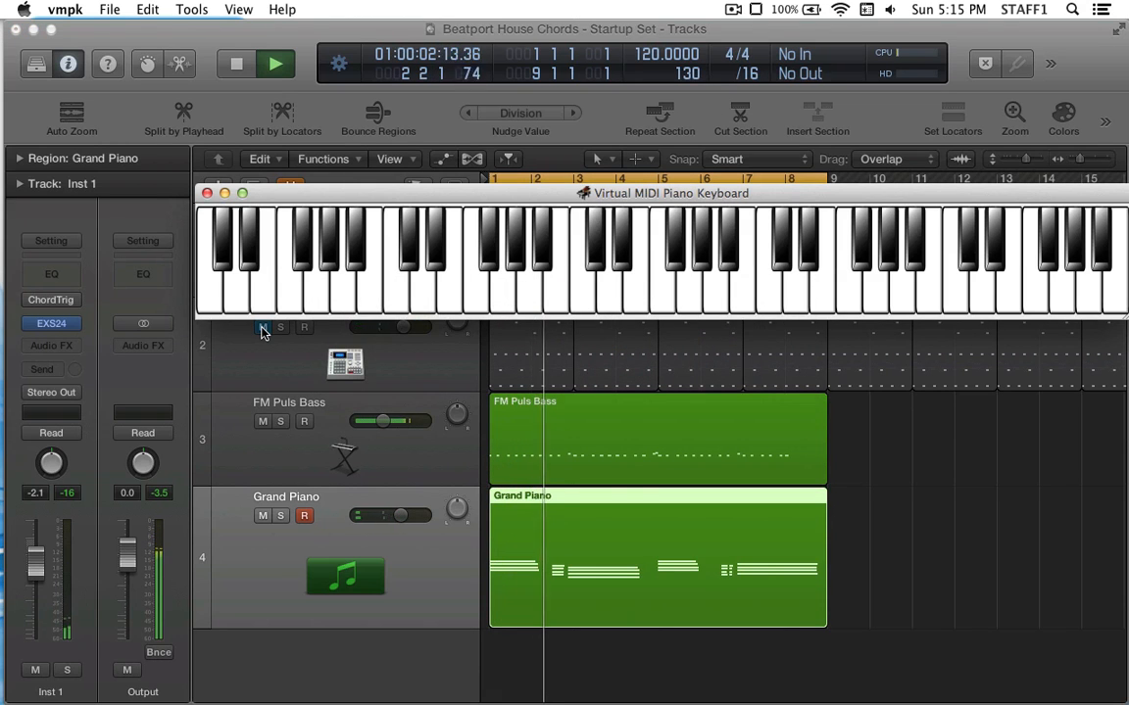